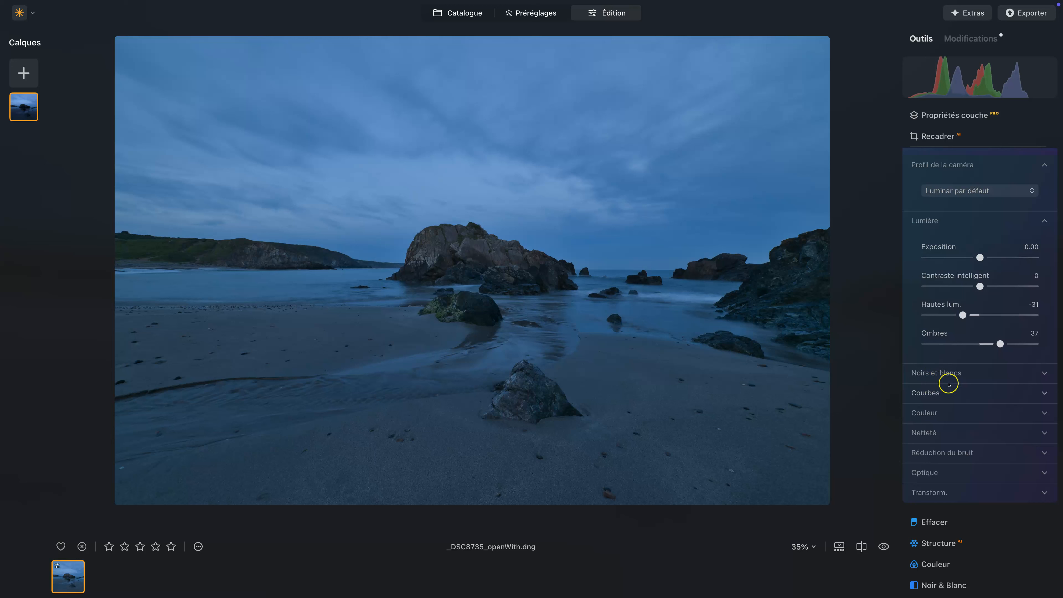
Set the white balance temperature to 8333 and inspect the rocks and shoreline at 100% zoom
click(937, 414)
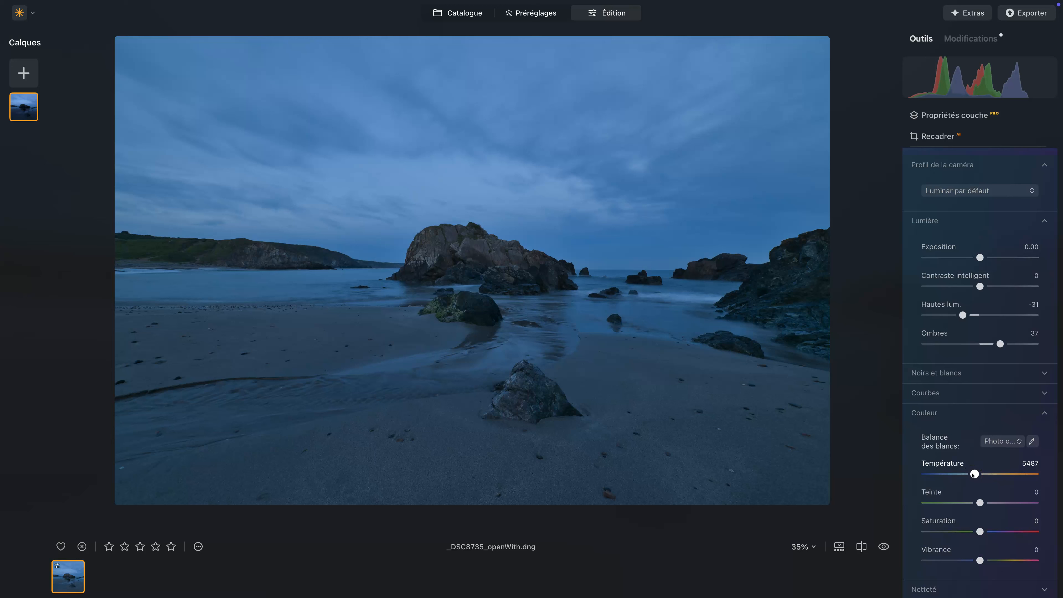
drag(974, 474, 987, 473)
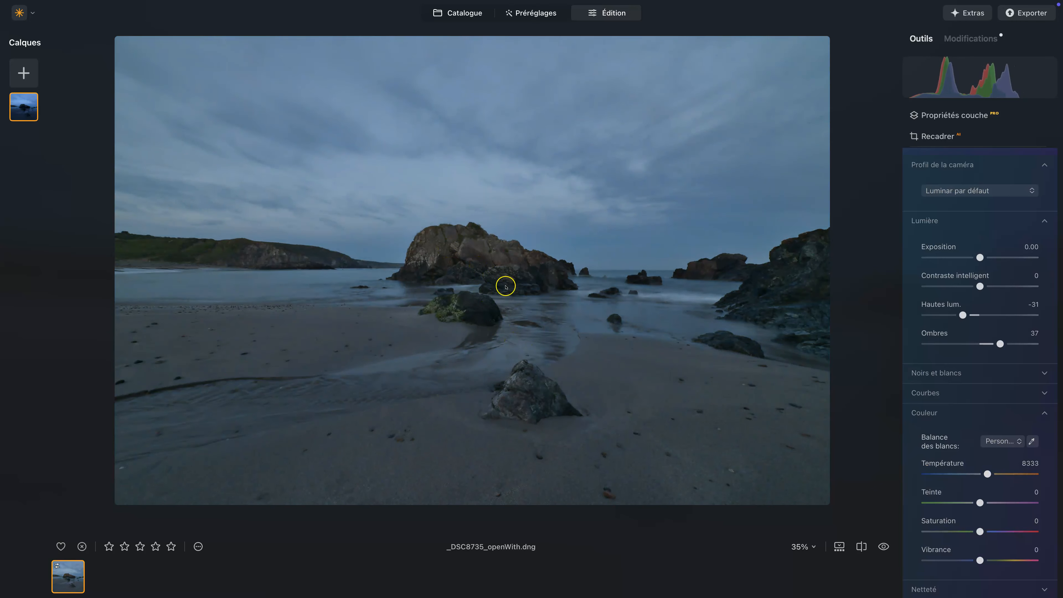
double_click(476, 257)
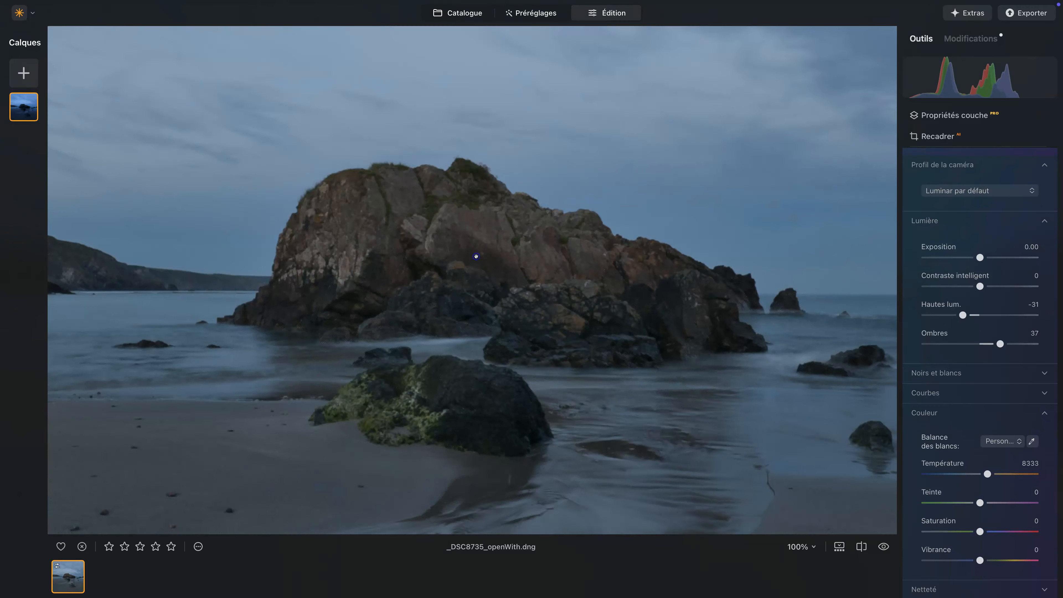
drag(624, 274, 487, 268)
double_click(486, 268)
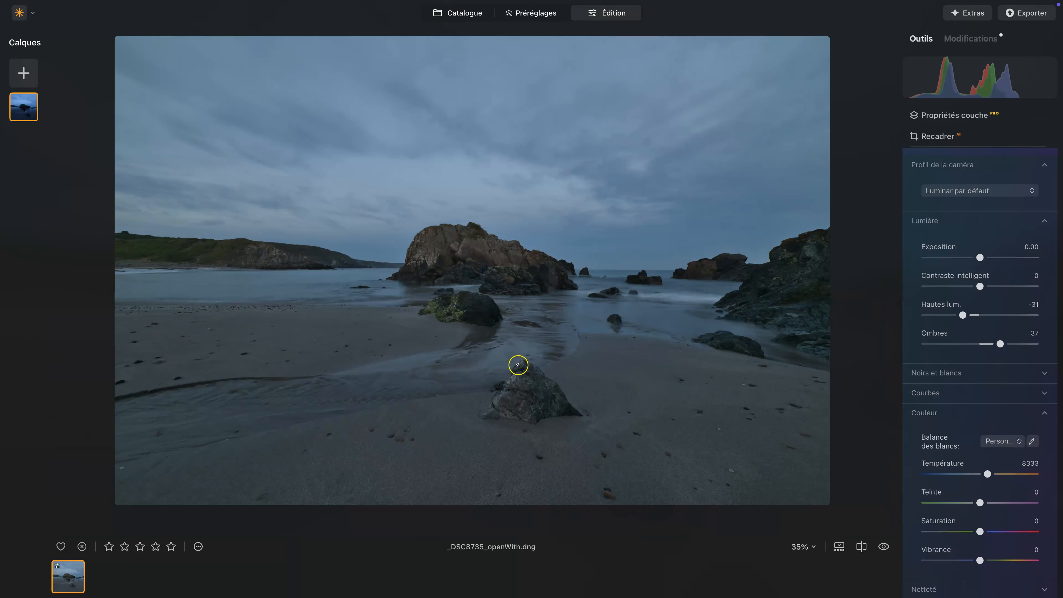
double_click(510, 291)
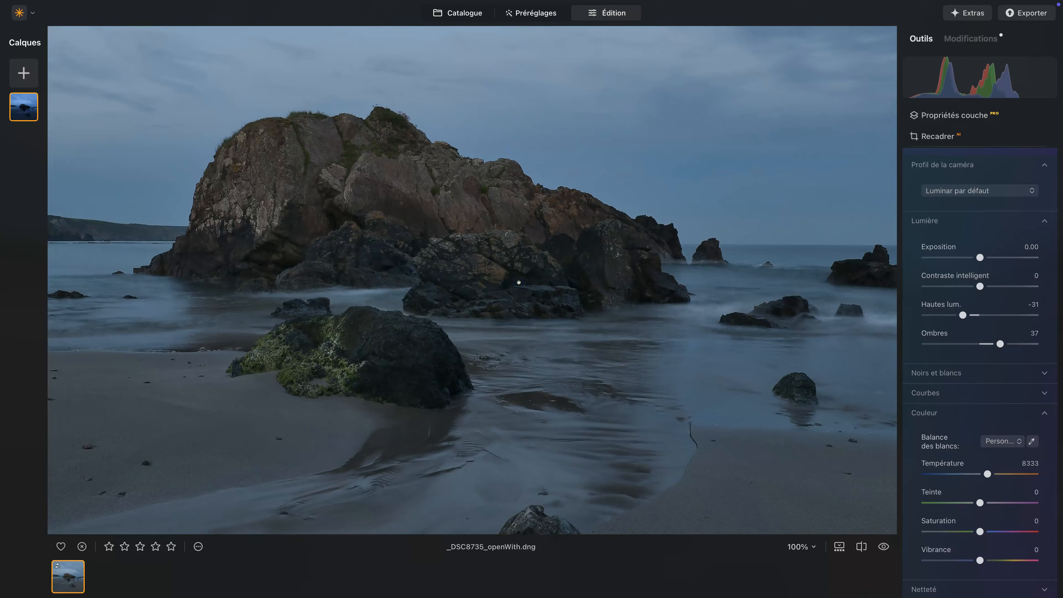
drag(664, 272, 230, 274)
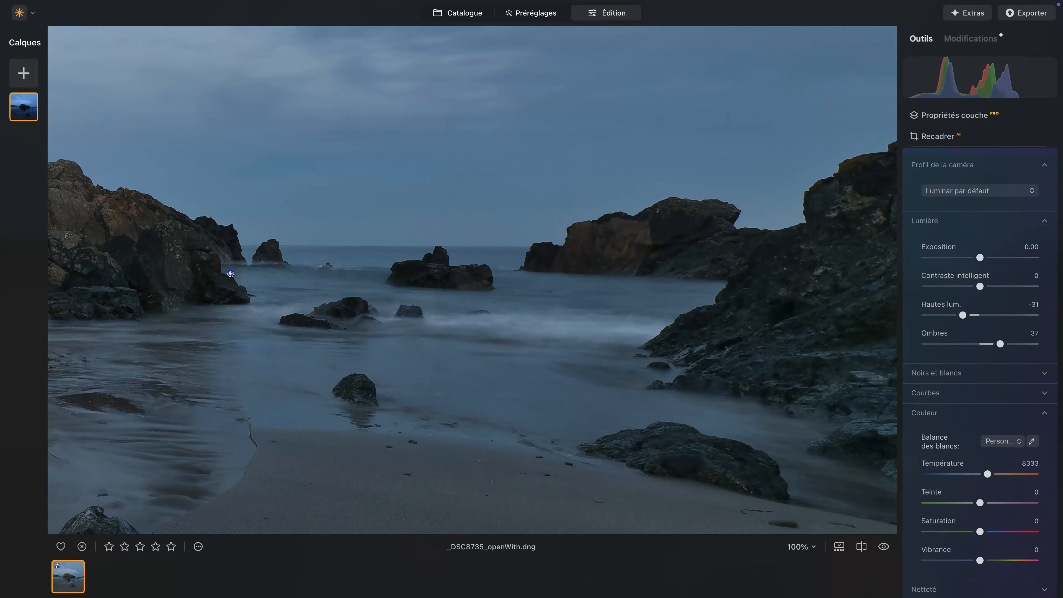
double_click(230, 274)
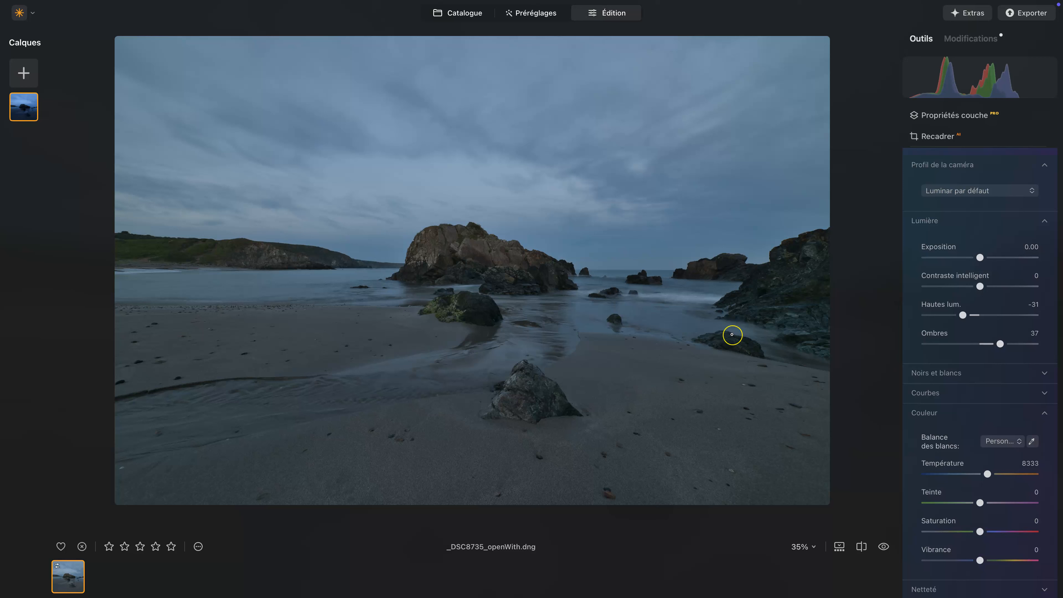
Adjust the RGB tone curve by moving the white point well inward, the black point slightly inward, and the midtone point to brighten the photo
click(937, 393)
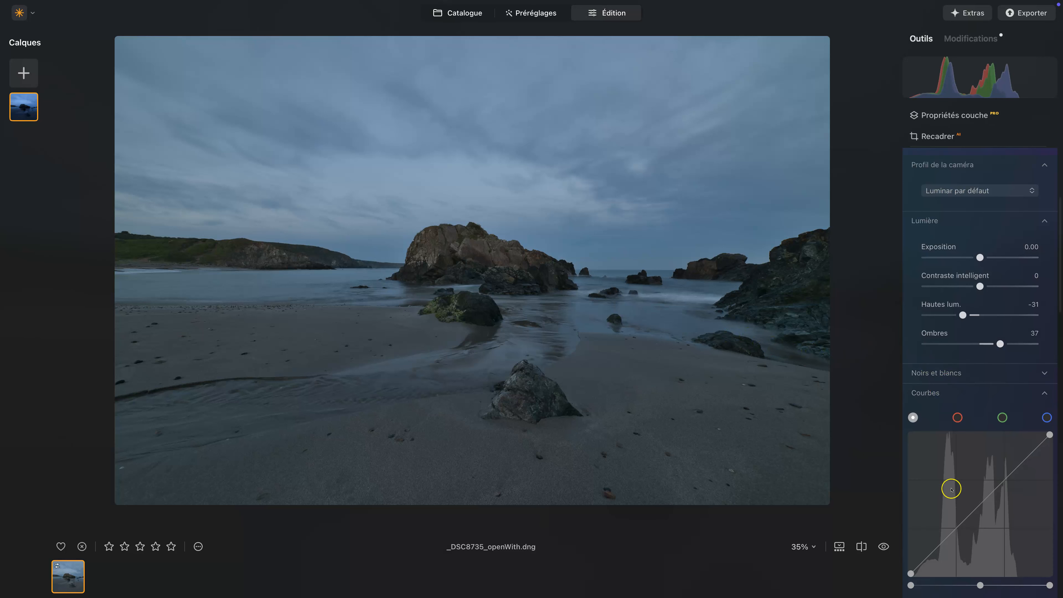
scroll(951, 491, down, 3)
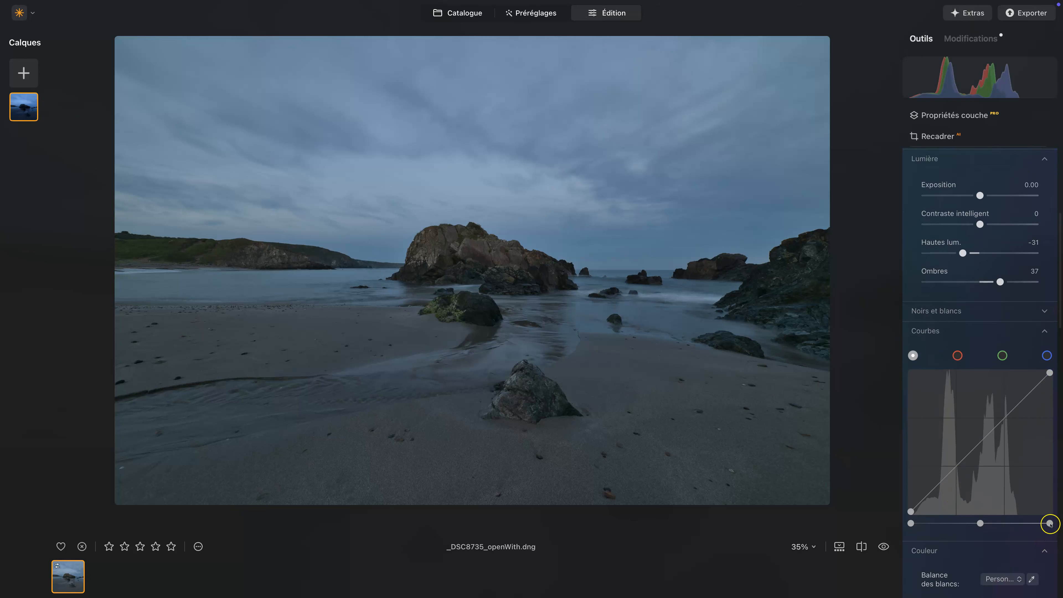
drag(1050, 523, 1033, 522)
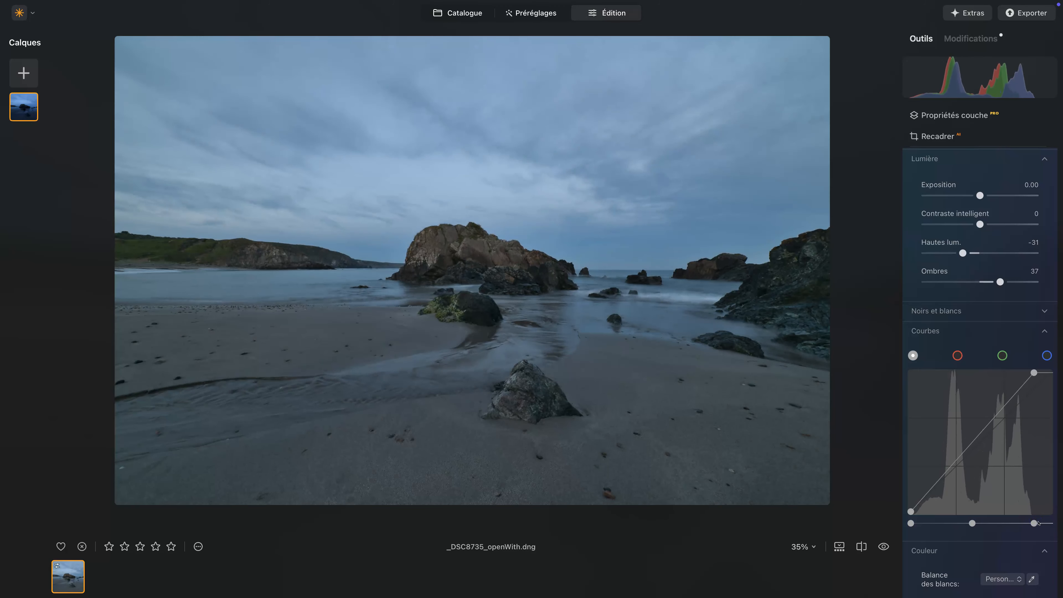
drag(911, 523, 914, 527)
click(974, 523)
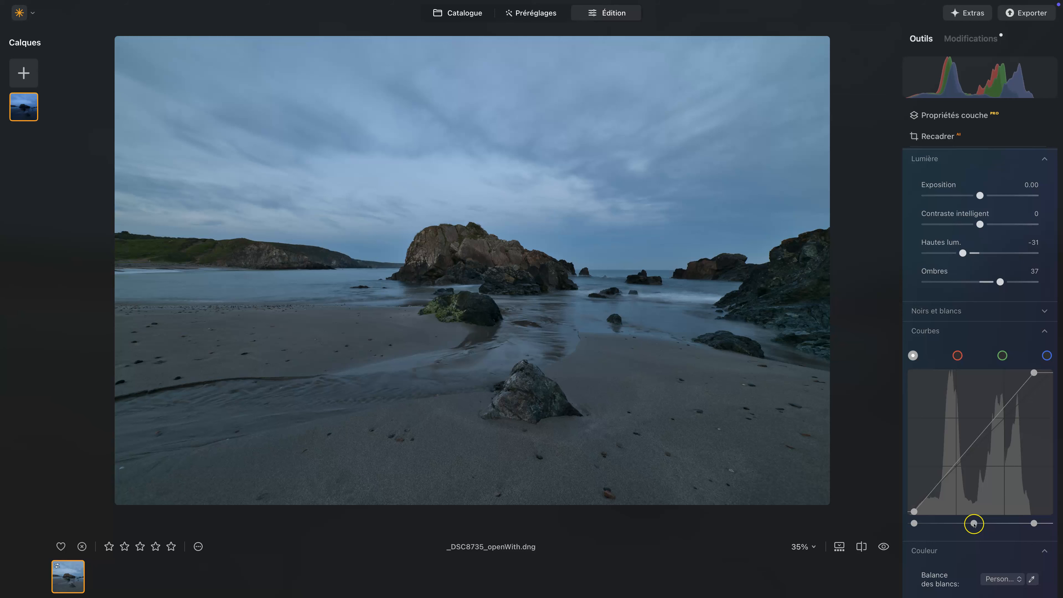
drag(974, 522, 967, 521)
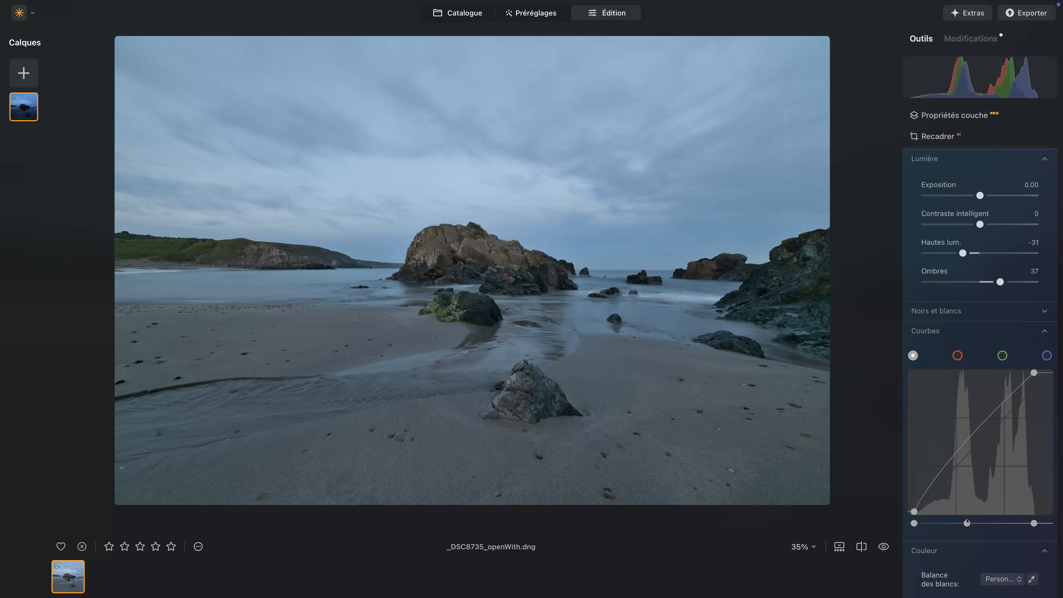
click(1004, 474)
Compare warmer and cooler white balances, ending with the temperature set to 15282
scroll(1004, 474, down, 5)
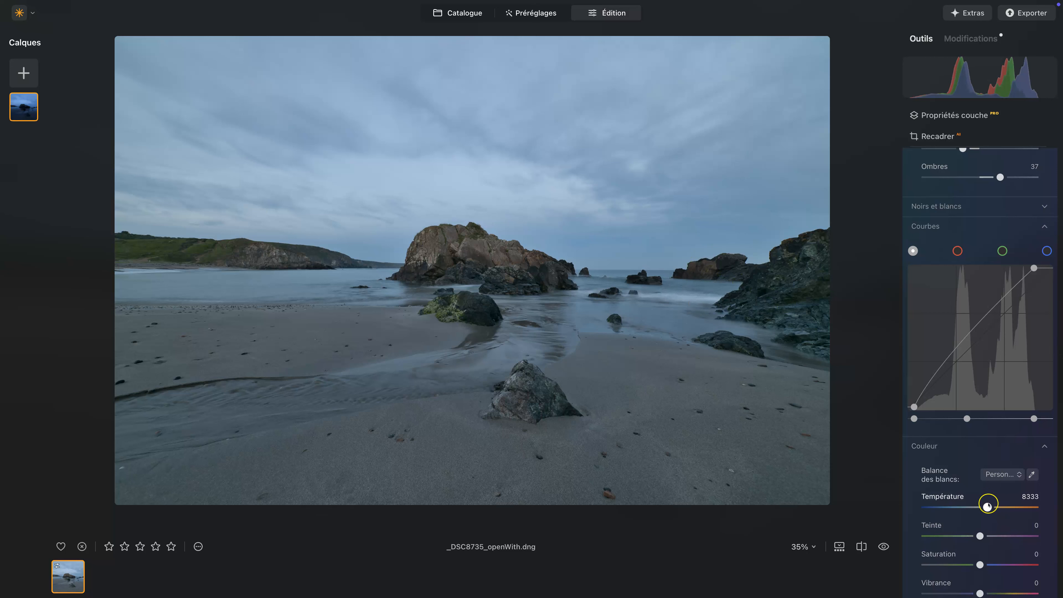
drag(988, 505, 998, 507)
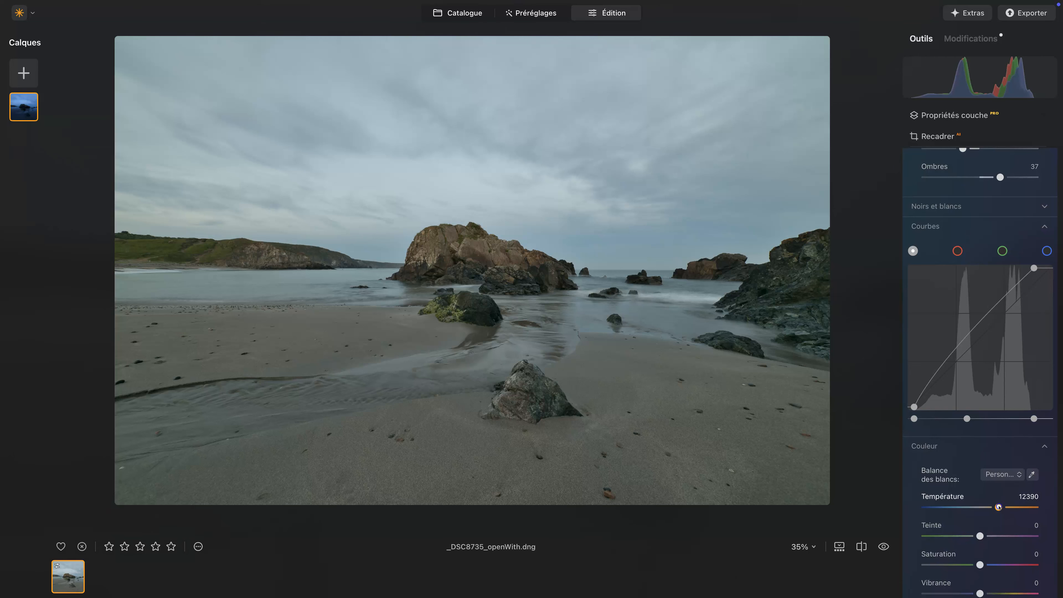
drag(998, 506, 970, 507)
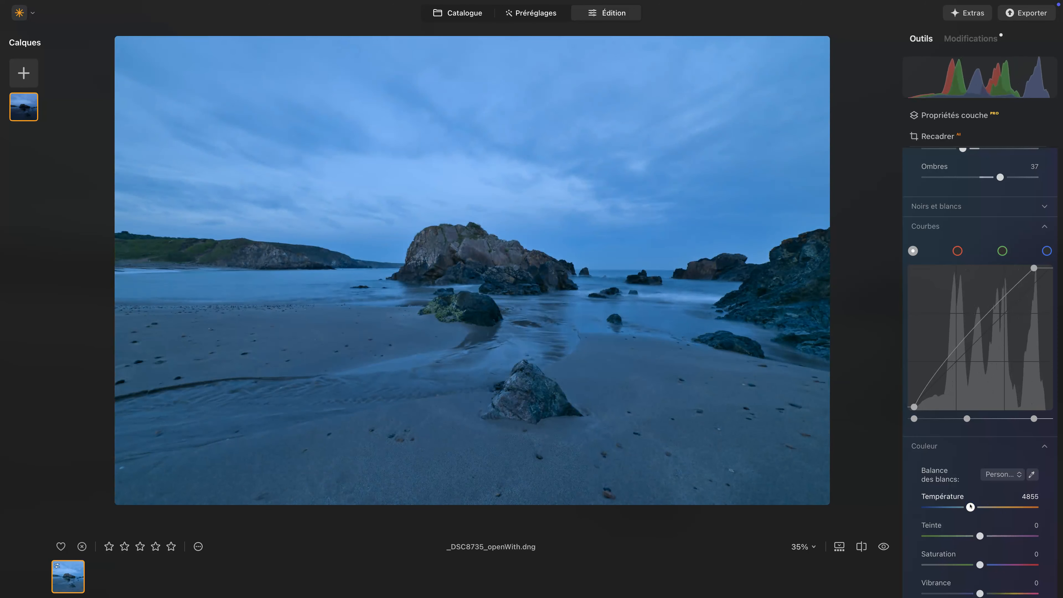
drag(970, 507, 1004, 507)
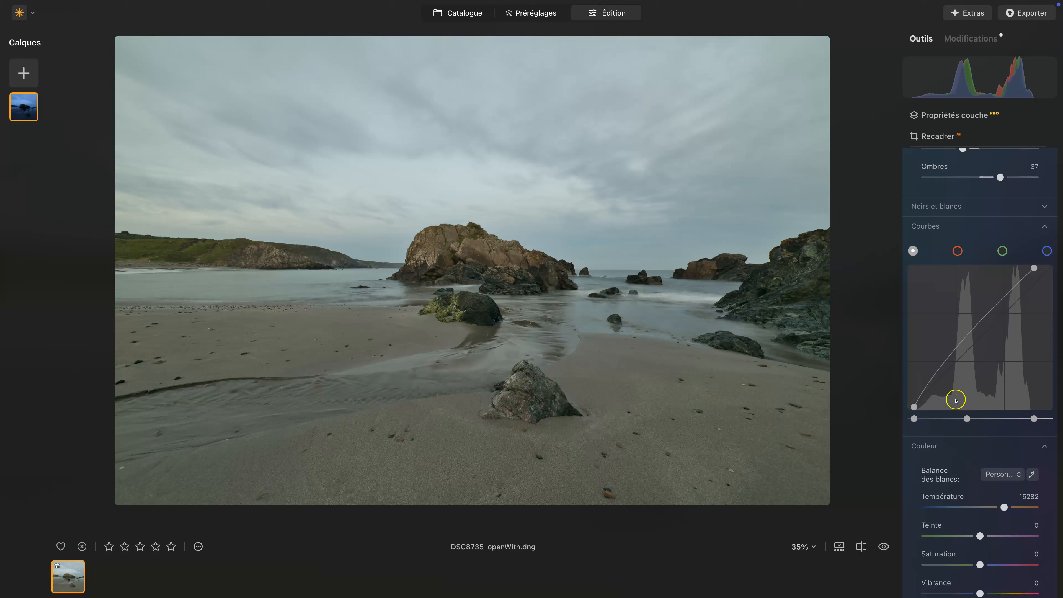
Close the Développement RAW tool and check the list of modifications applied to the photo
scroll(969, 439, down, 5)
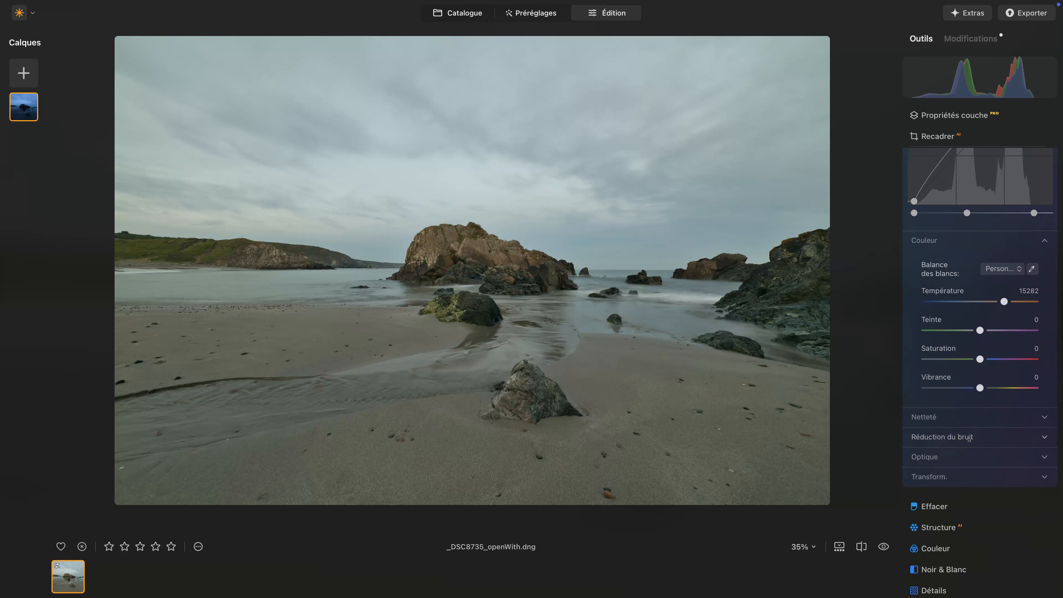
scroll(968, 414, up, 9)
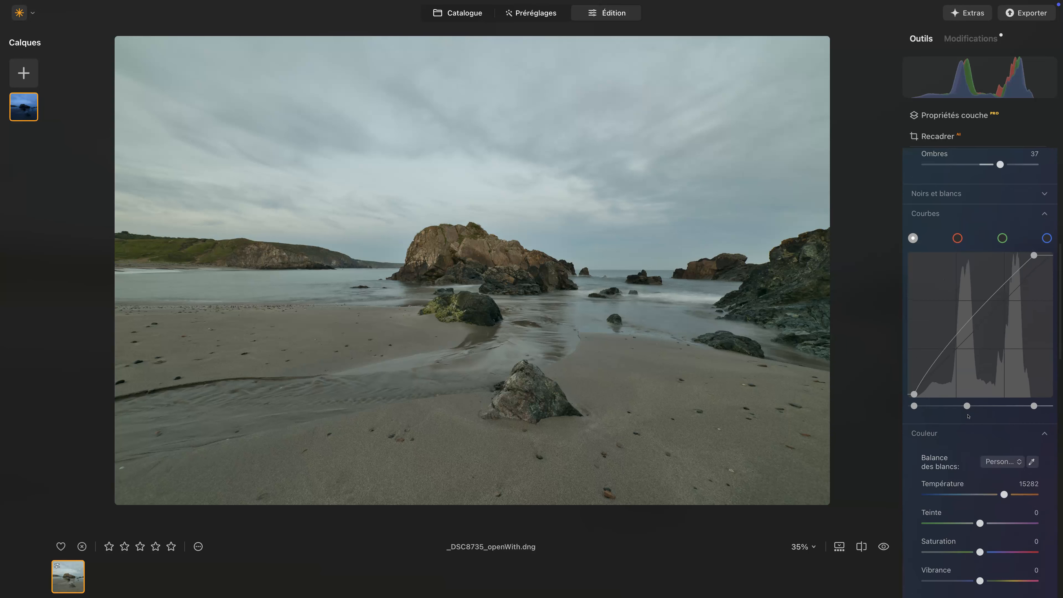
scroll(968, 416, up, 3)
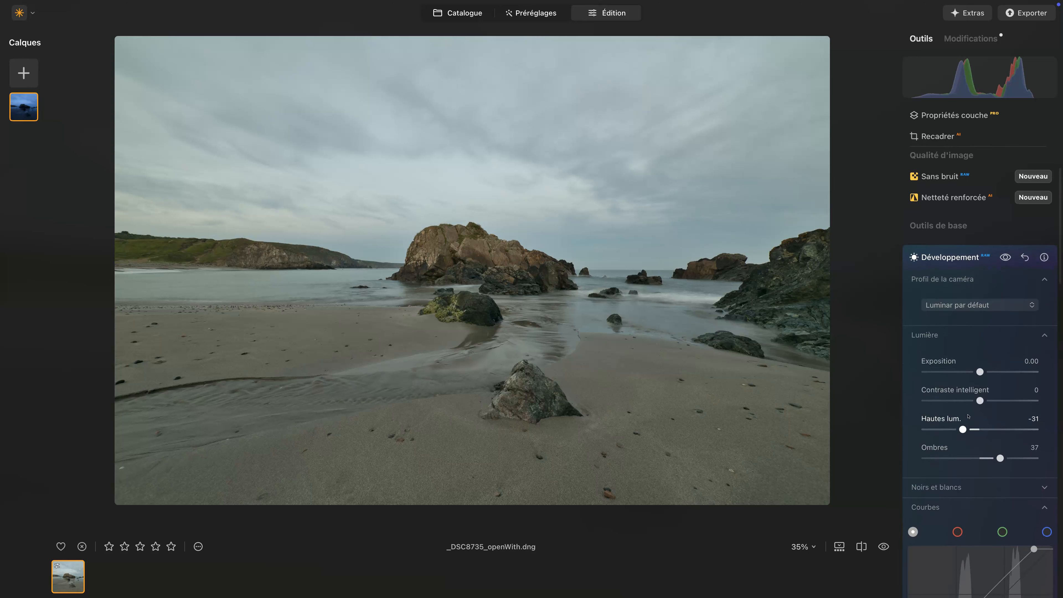
click(958, 257)
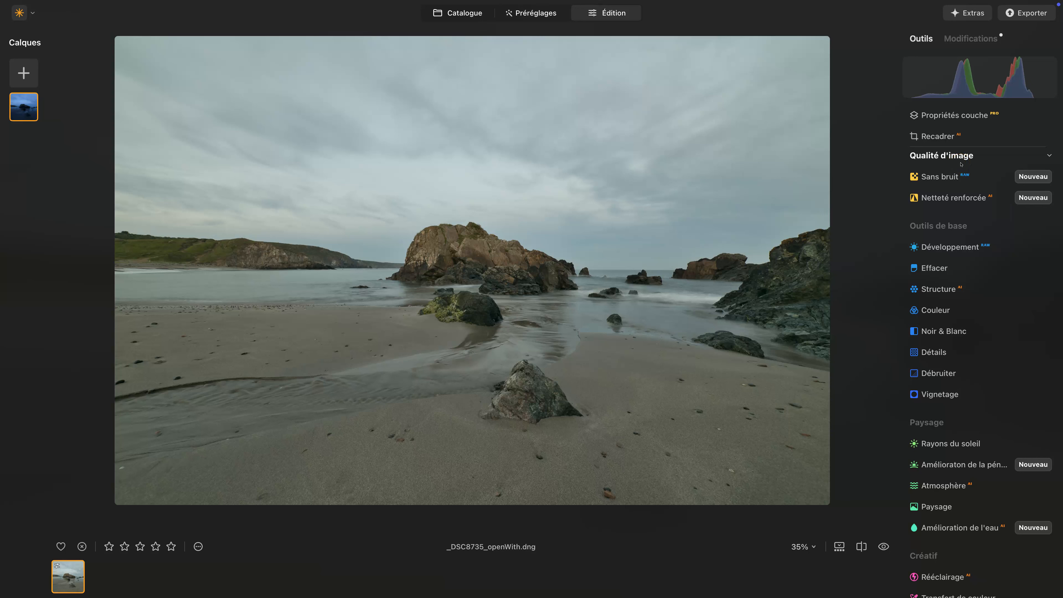
click(963, 39)
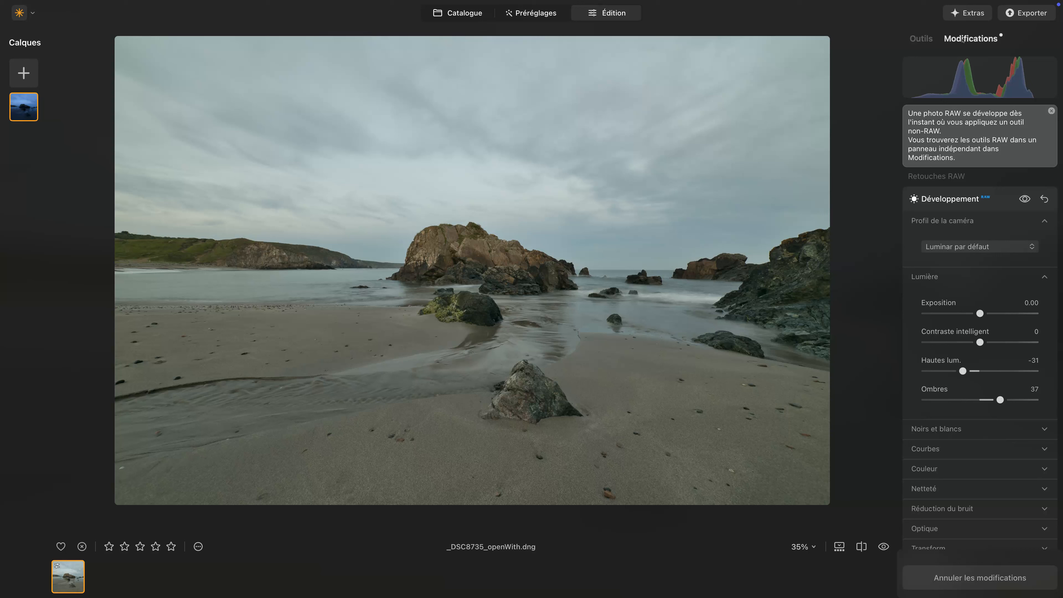
click(917, 37)
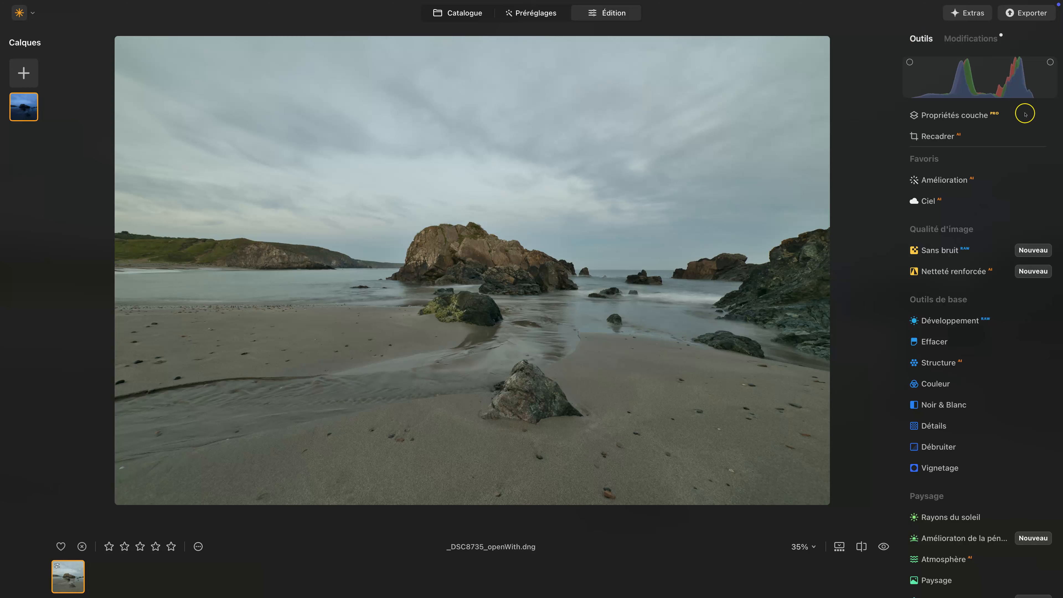
Straighten the photo with automatic horizon alignment, correct the rotation by hand until the sea is level, and apply the crop
click(947, 140)
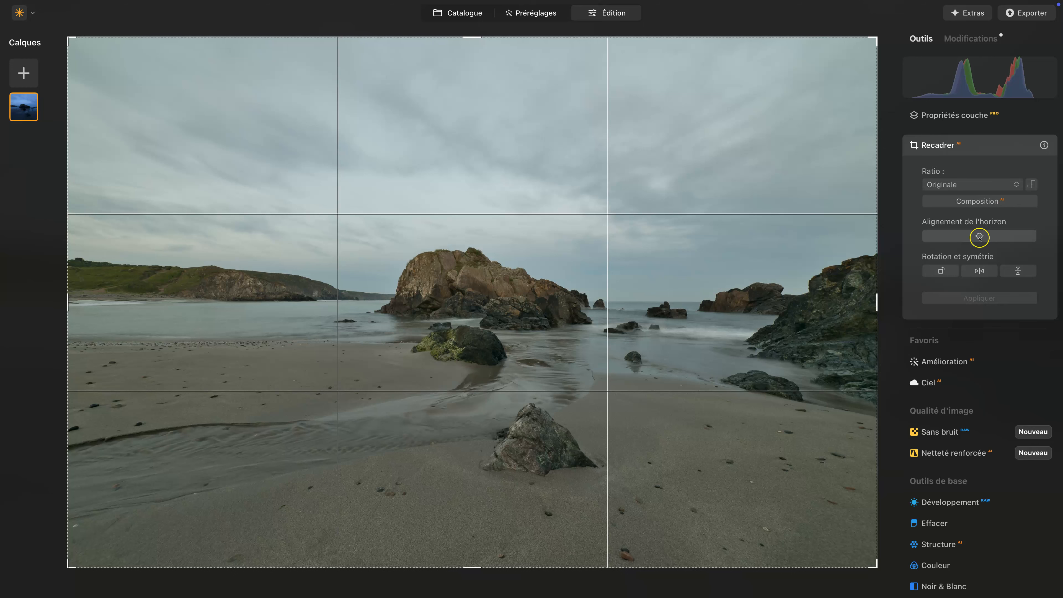
drag(980, 237, 980, 237)
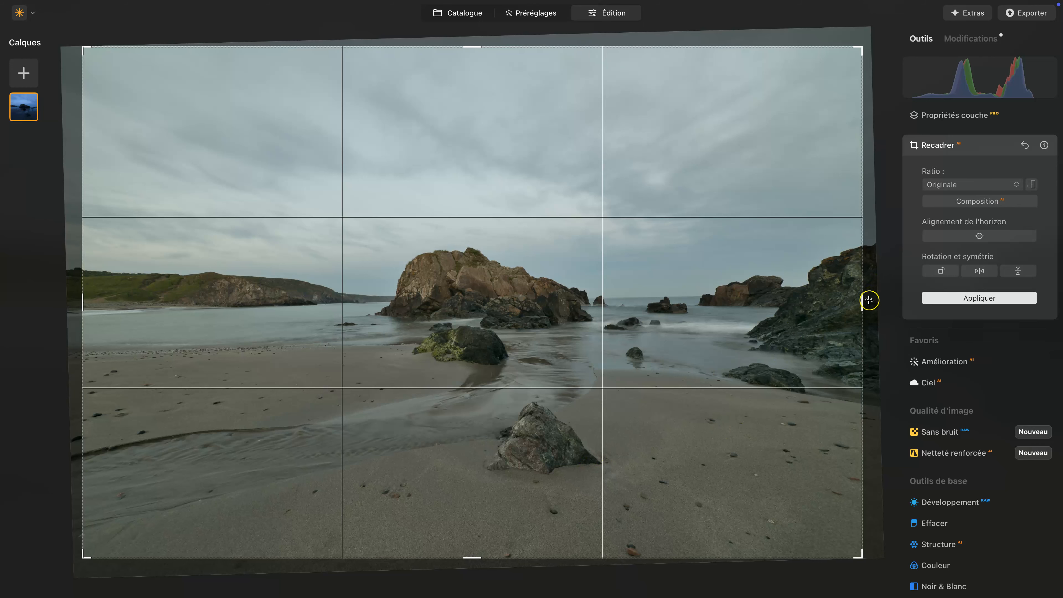
drag(873, 304, 874, 316)
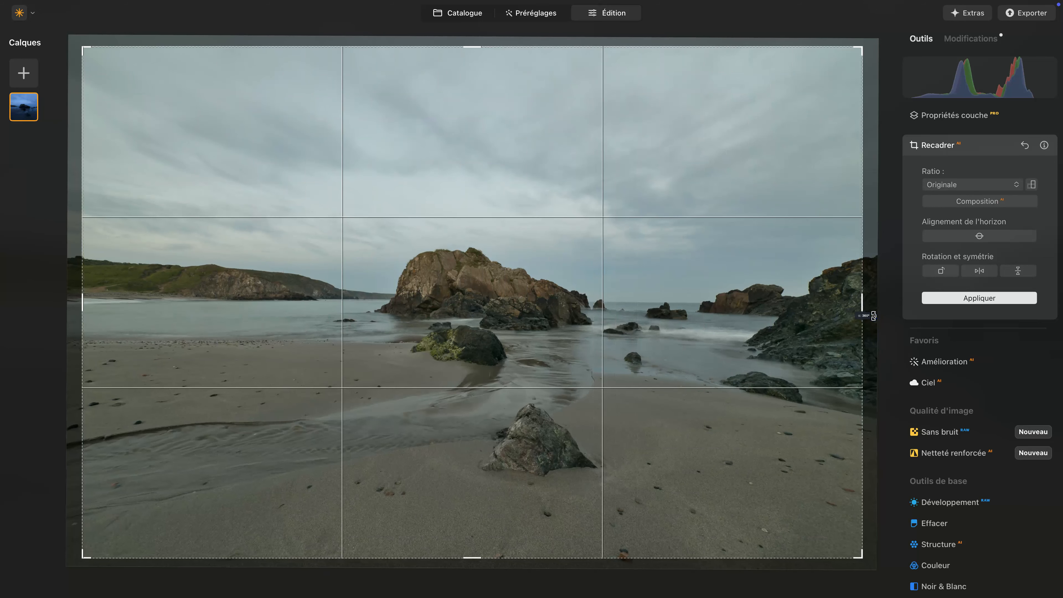
drag(873, 316, 874, 315)
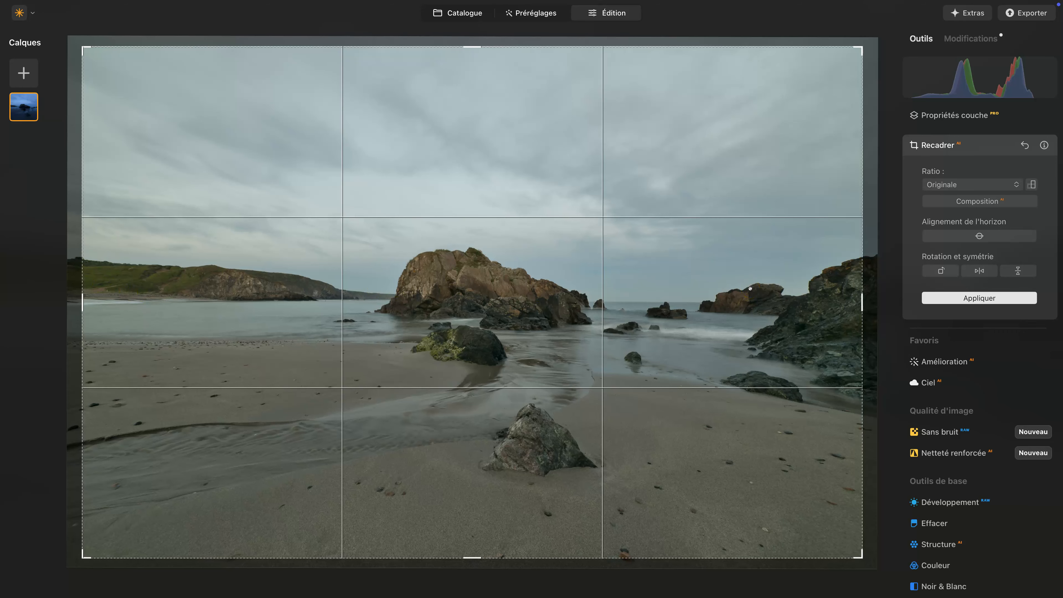
key(Return)
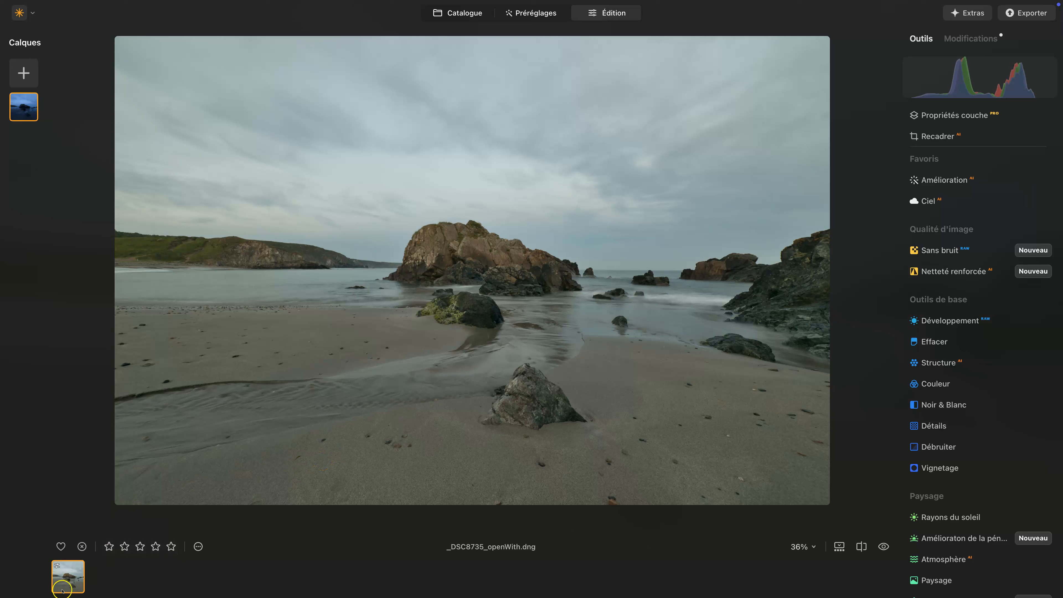
Create a virtual copy of _DSC8735_openWith.dng and inspect its central rock at 100% zoom
right_click(74, 578)
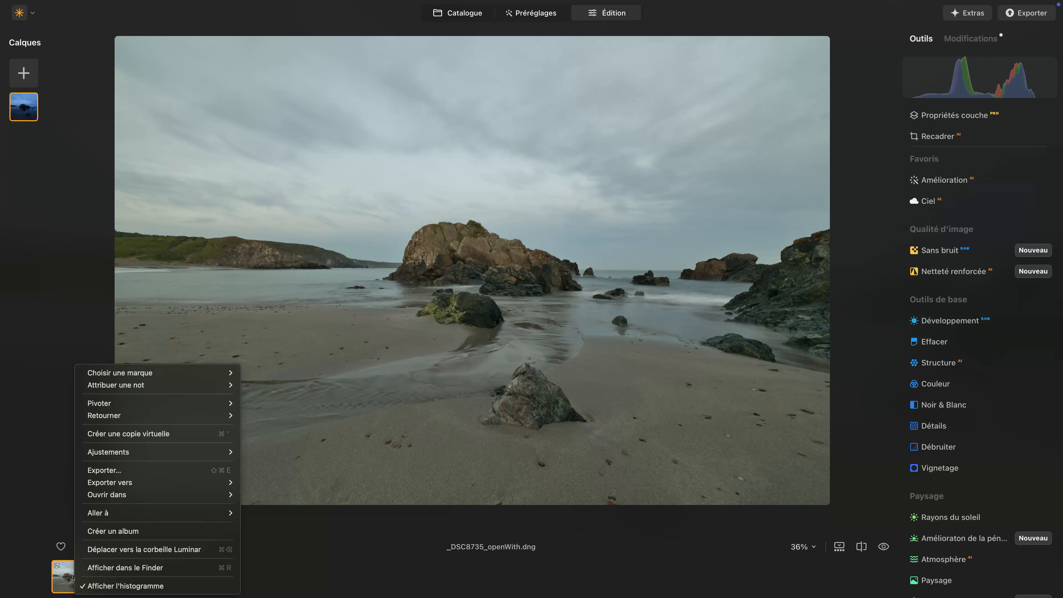
click(170, 434)
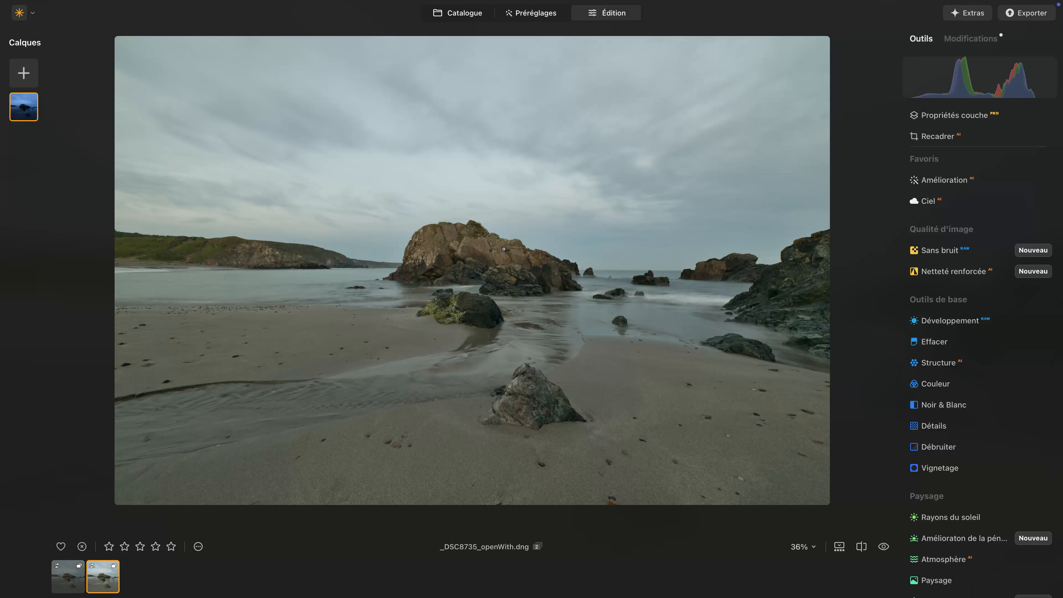
click(478, 252)
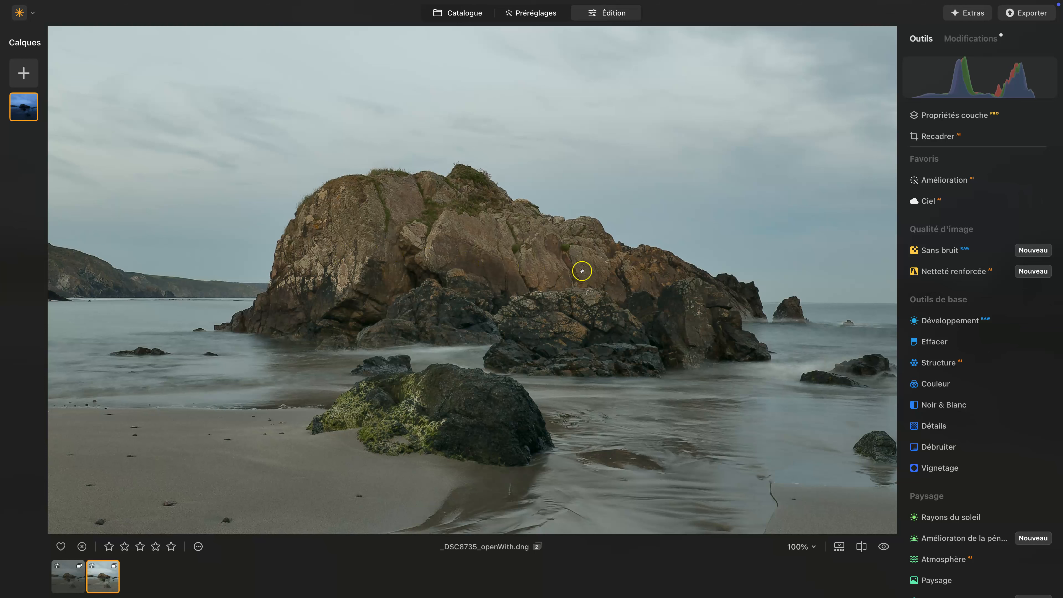
click(569, 303)
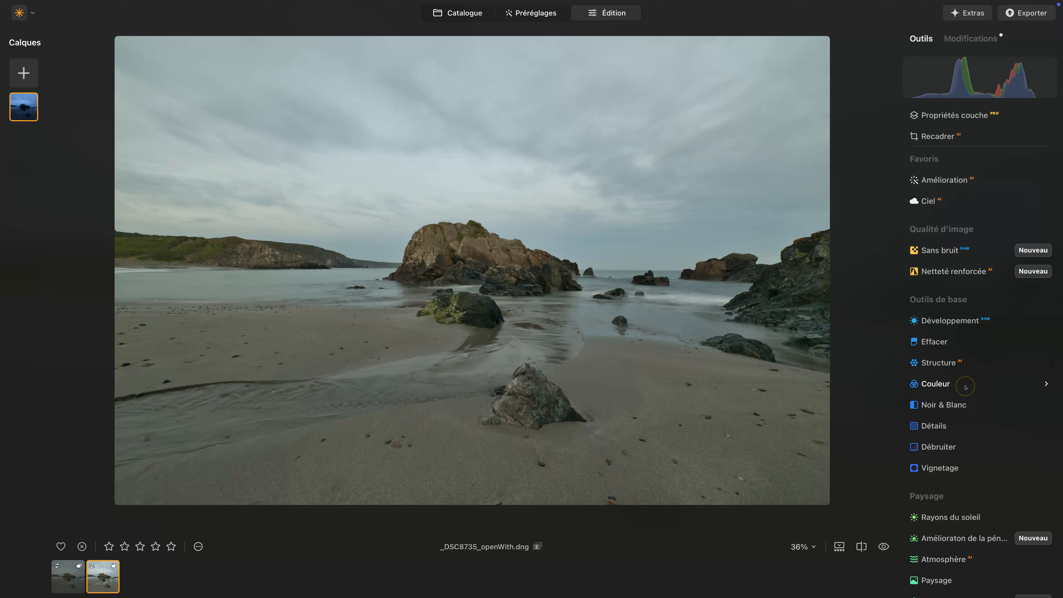
In the Amélioration AI tool, set Accent to 21 and Embellisseur de Ciel to 30
click(943, 176)
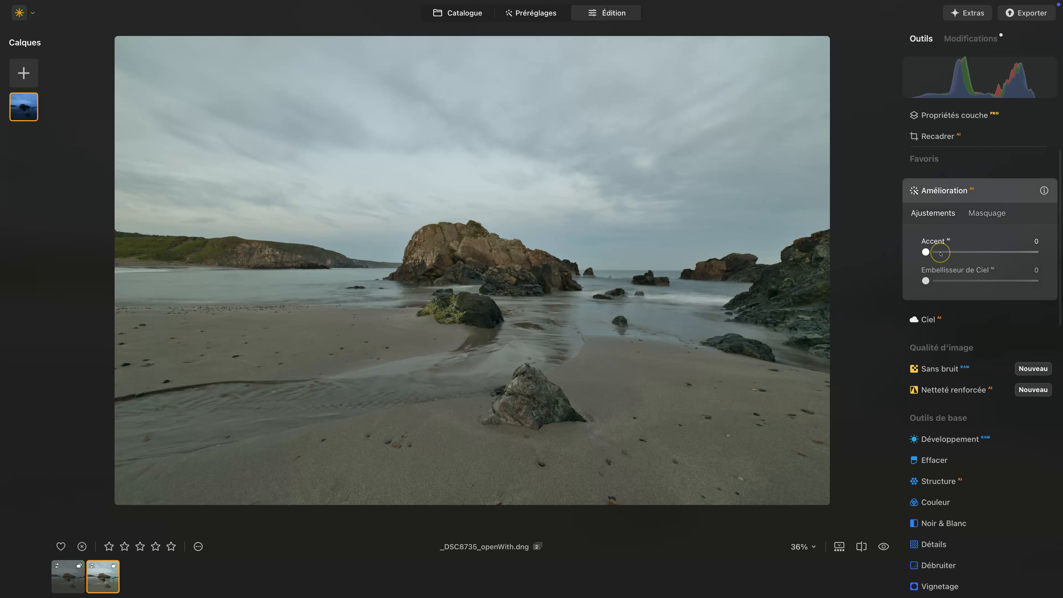
drag(926, 252, 953, 252)
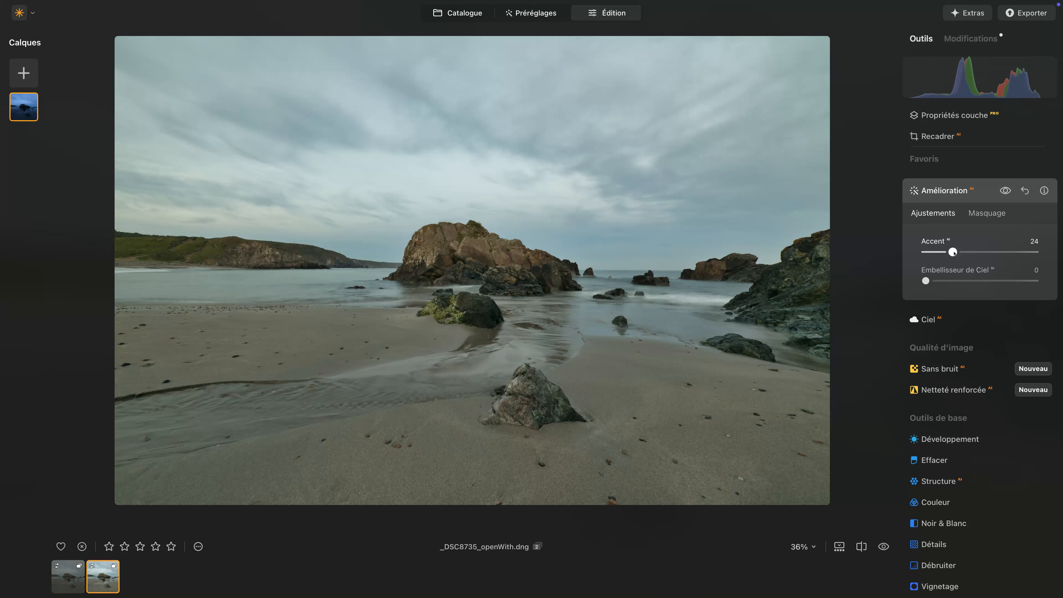
mouse_move(954, 251)
mouse_down()
mouse_move(966, 251)
mouse_move(925, 251)
mouse_move(949, 253)
mouse_up()
click(926, 280)
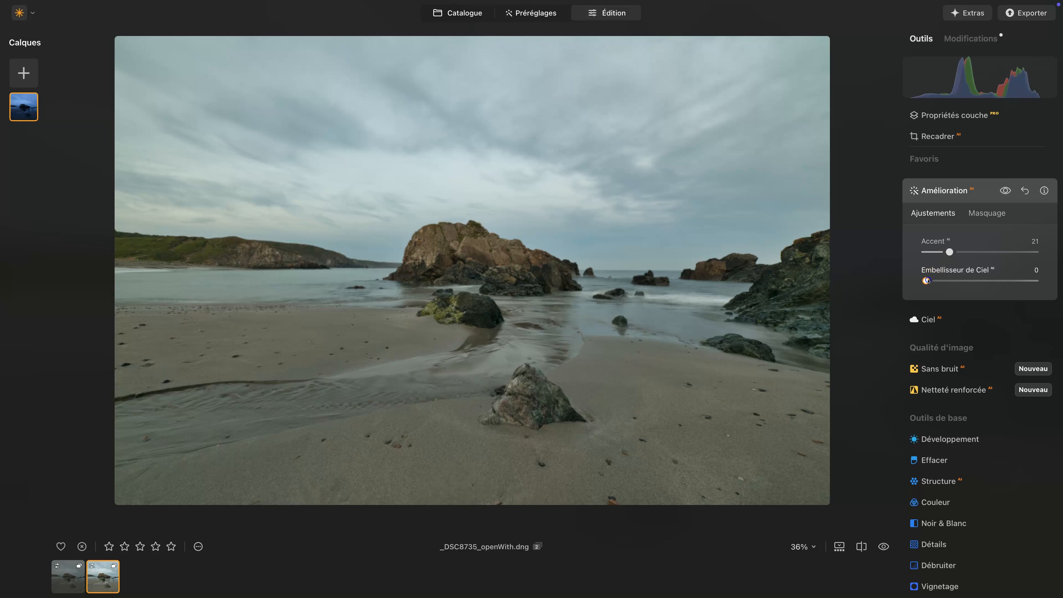
drag(926, 280, 960, 278)
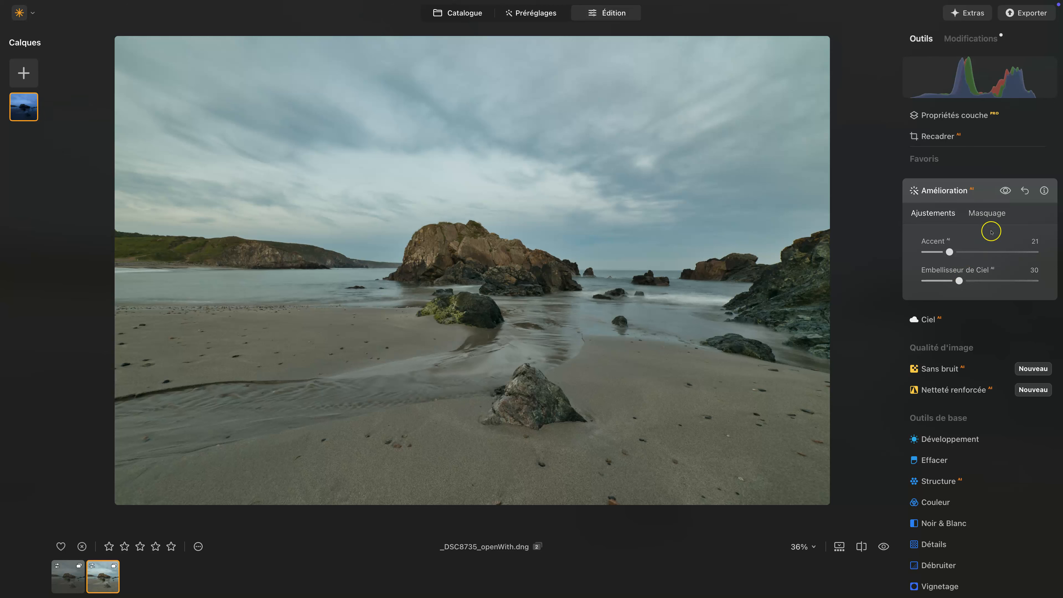
Compare the photo with and without the Amélioration AI effect several times and close the tool
click(1006, 190)
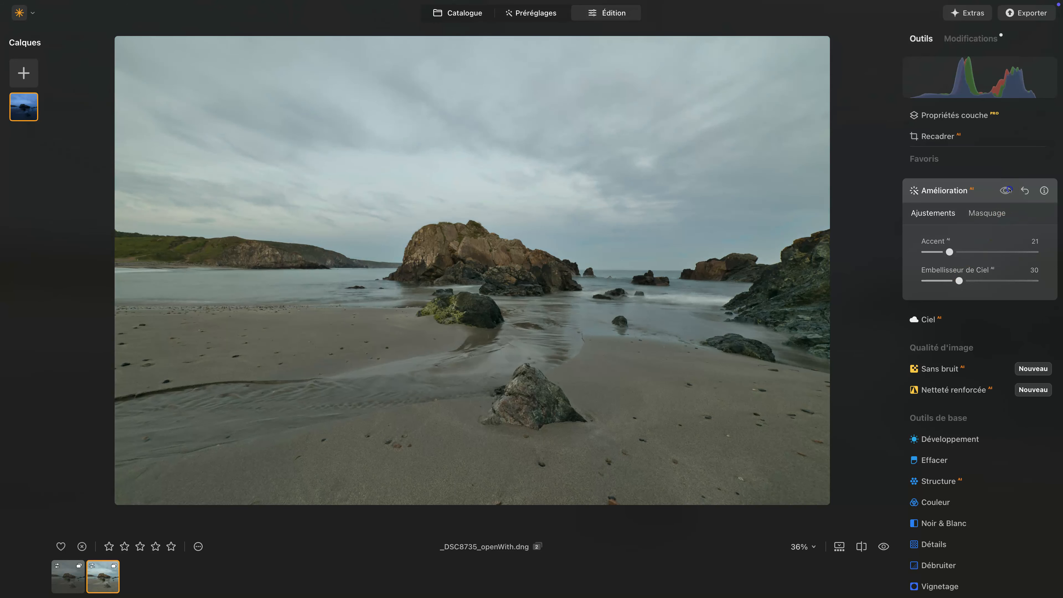
click(1007, 190)
click(1006, 191)
click(1006, 191)
click(1007, 191)
click(1006, 191)
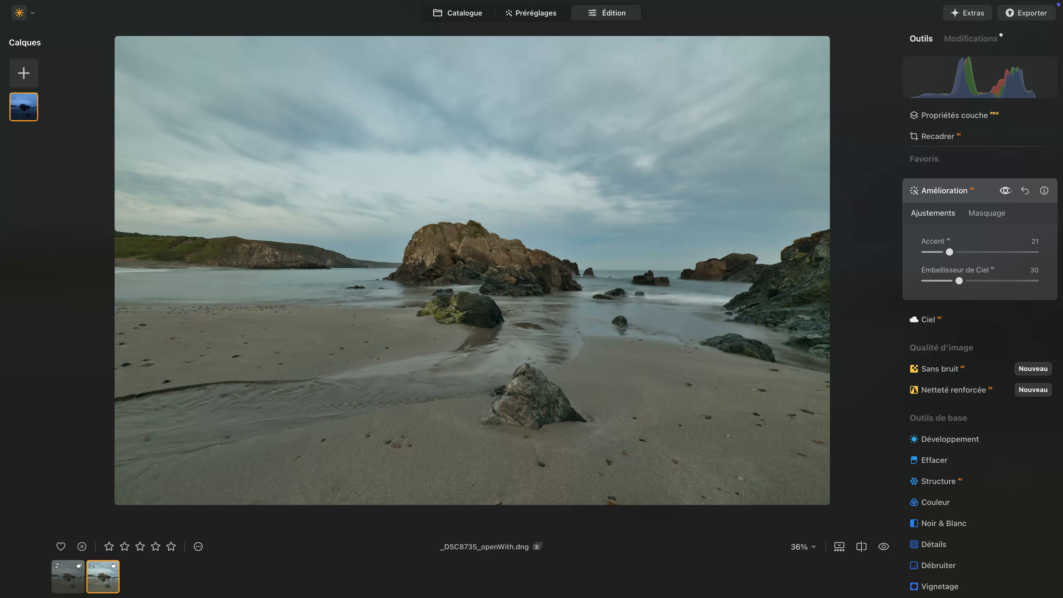
click(948, 195)
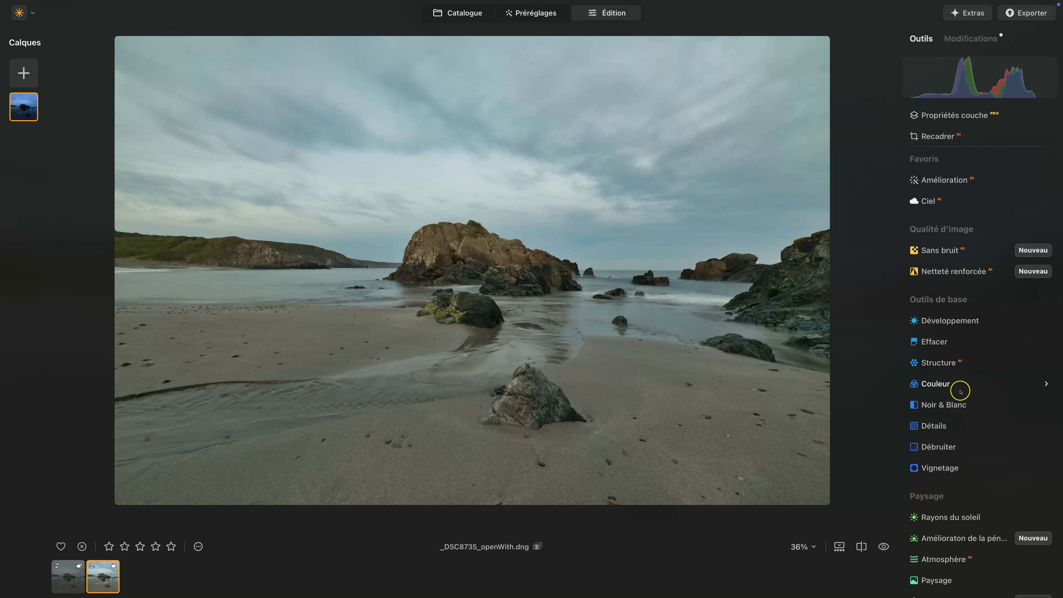
Set Quantité to 38 in the Structure AI tool and compare the photo with and without the effect
click(939, 362)
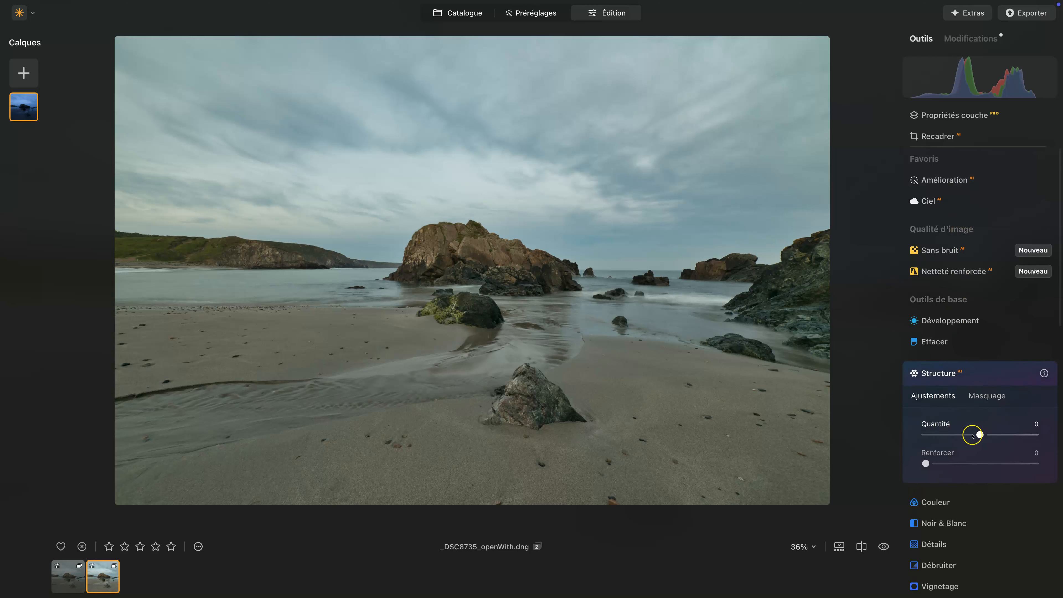
drag(978, 435, 1000, 433)
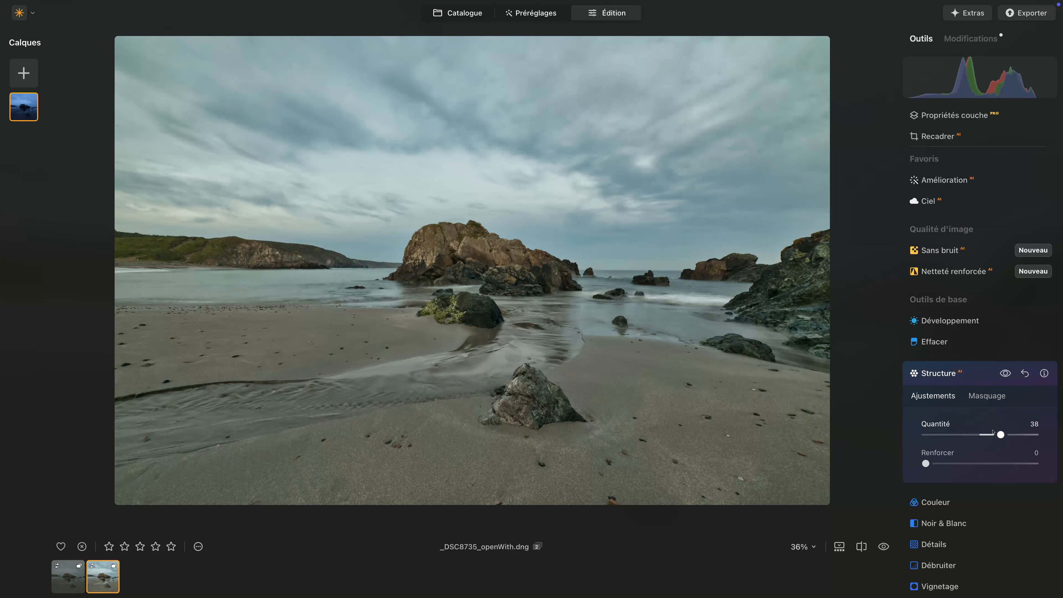
click(1005, 373)
click(1005, 374)
click(1005, 373)
click(1005, 374)
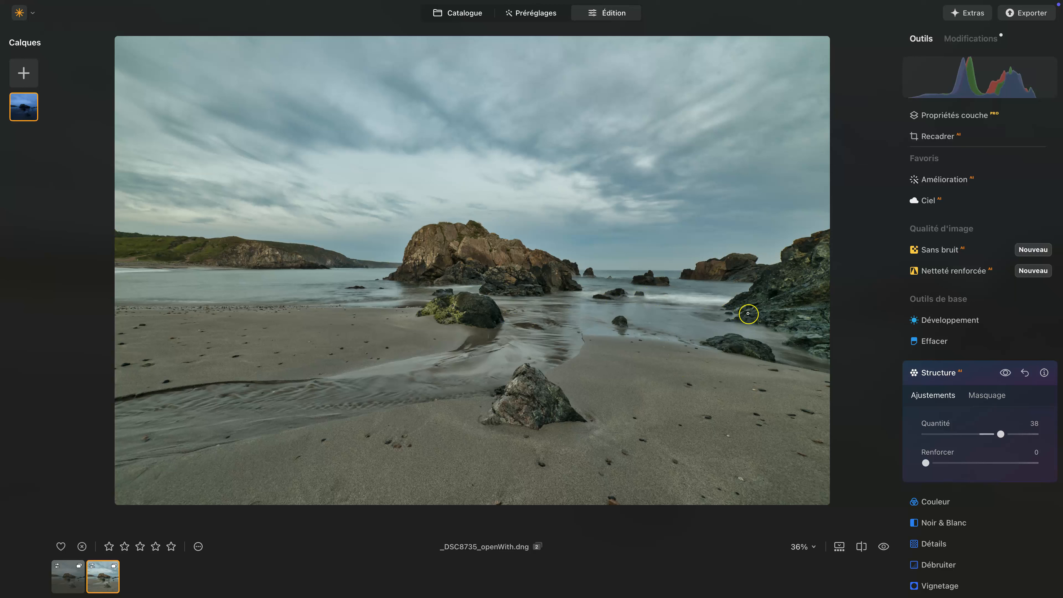
click(1006, 373)
click(1006, 372)
Mask the Structure effect with AI object selection, adding the large central rock and the mossy rock just in front of it
click(980, 395)
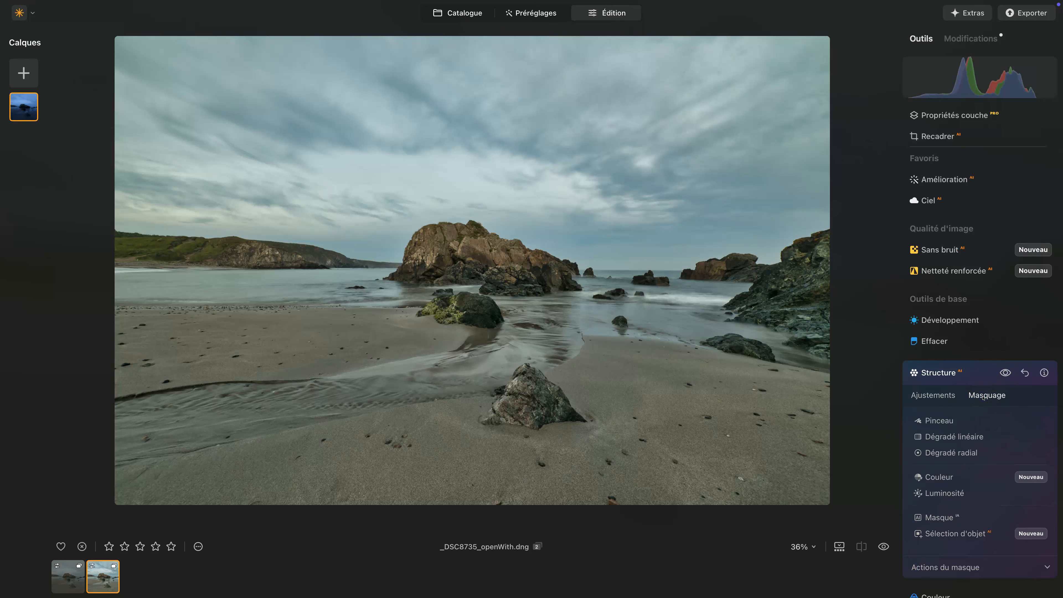
click(955, 536)
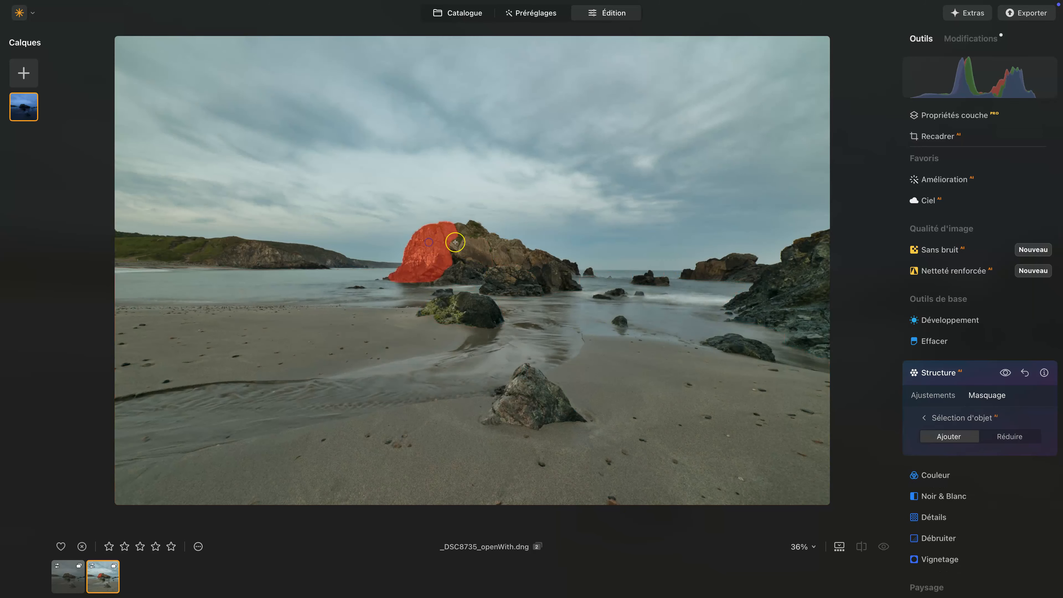
click(456, 242)
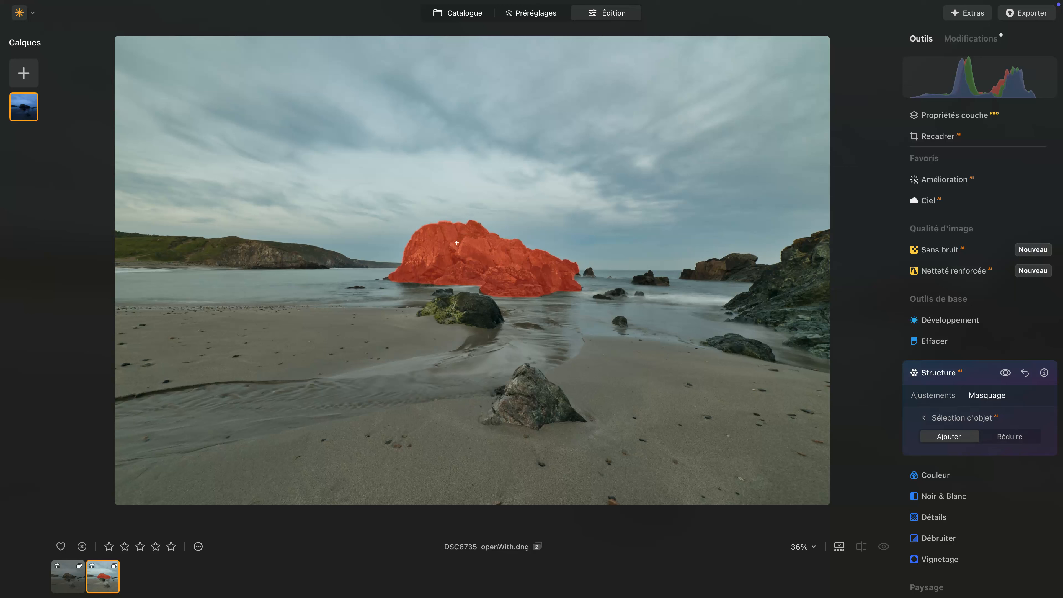
click(454, 314)
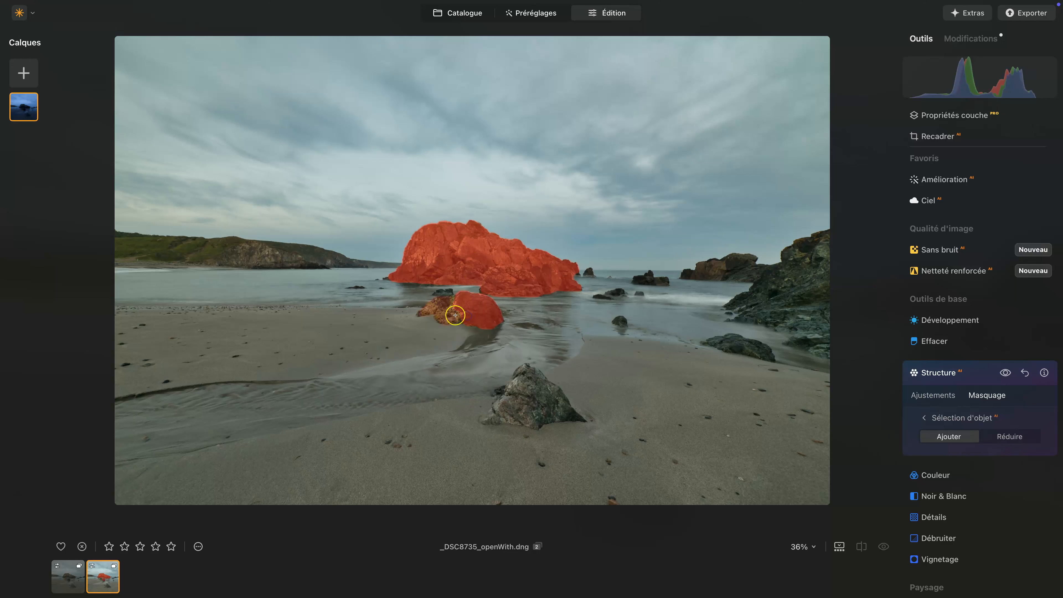
click(454, 303)
click(461, 319)
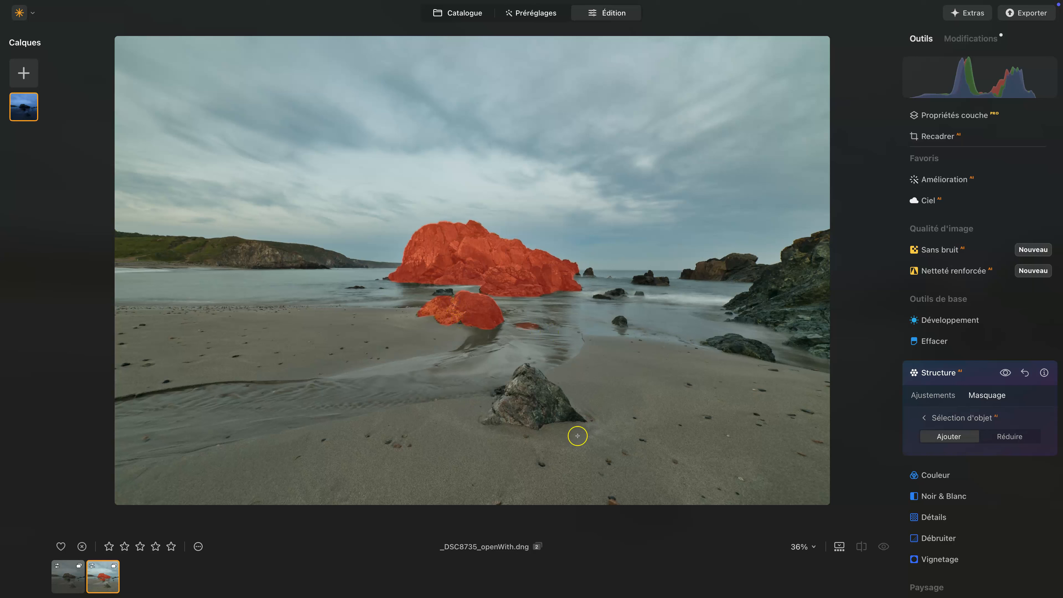
Add the foreground rock, the rocks along the right shore and the rocky part of the distant left headland to the Structure mask
click(529, 407)
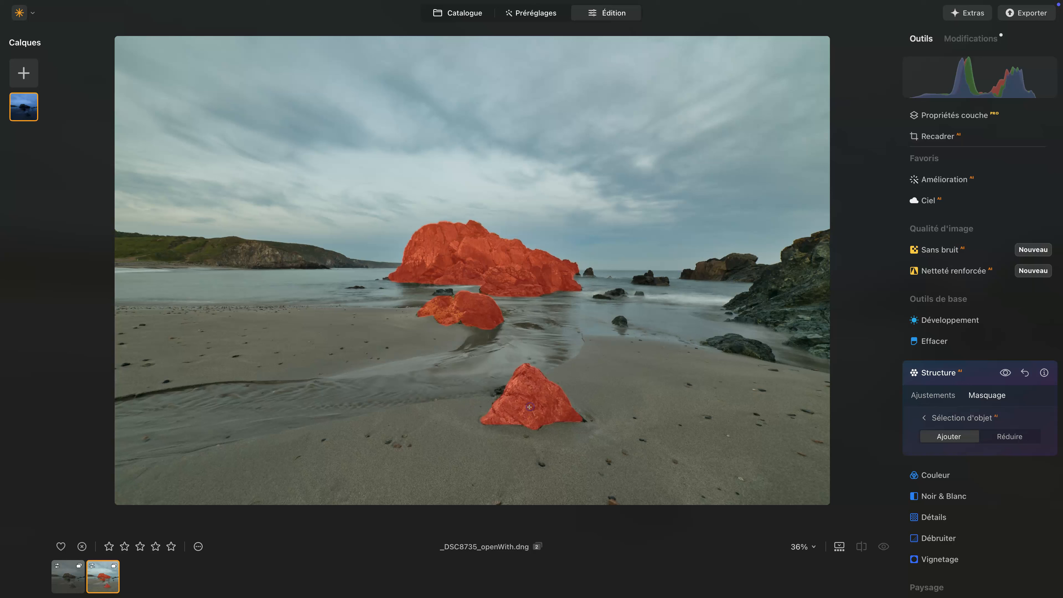
click(750, 350)
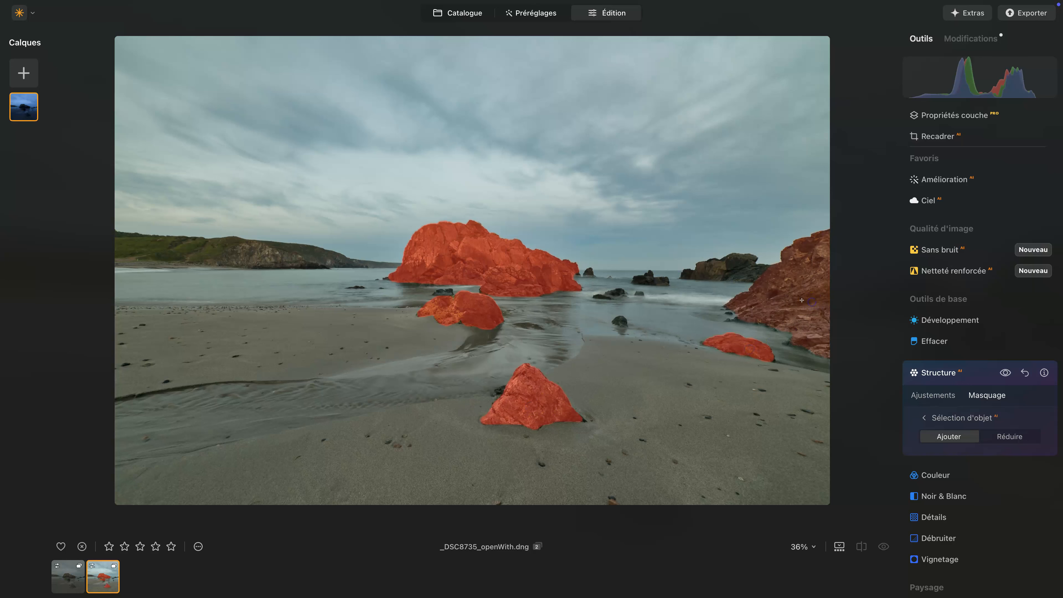
click(728, 266)
click(754, 267)
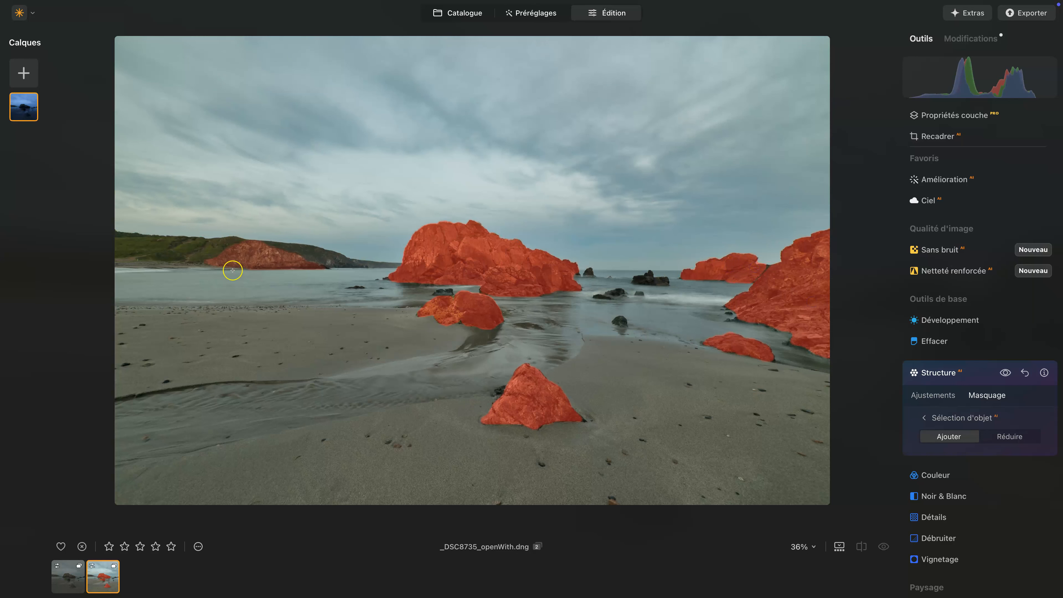
click(235, 261)
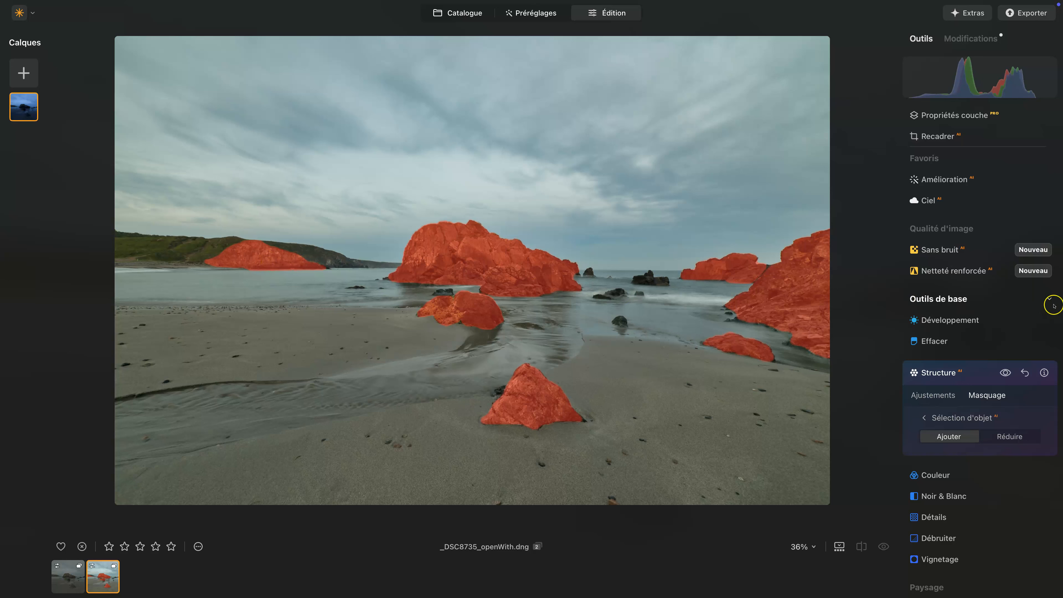
Try a Structure Quantité of 18 on the masked rocks, raise it again, and compare the photo with and without the effect
click(941, 395)
mouse_move(999, 435)
mouse_down()
mouse_move(976, 435)
mouse_move(1002, 434)
mouse_move(990, 433)
mouse_up()
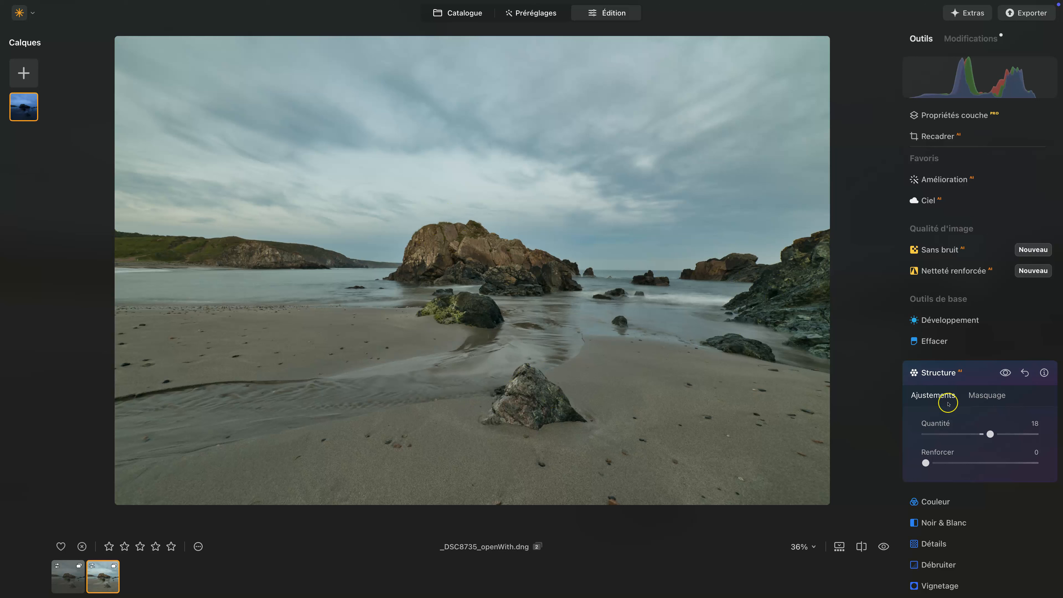
mouse_move(991, 434)
mouse_down()
mouse_move(1015, 435)
mouse_move(993, 435)
mouse_move(1002, 436)
mouse_up()
click(1005, 373)
click(940, 373)
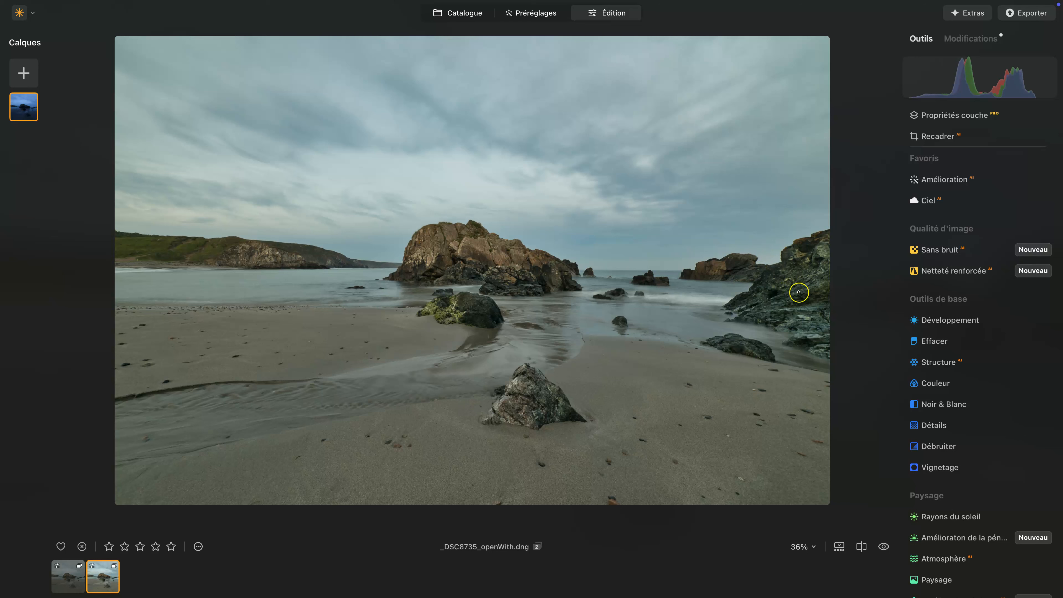
Apply the Mystique effect to the photo with Quantité set to 22 and close the tool
scroll(986, 436, down, 3)
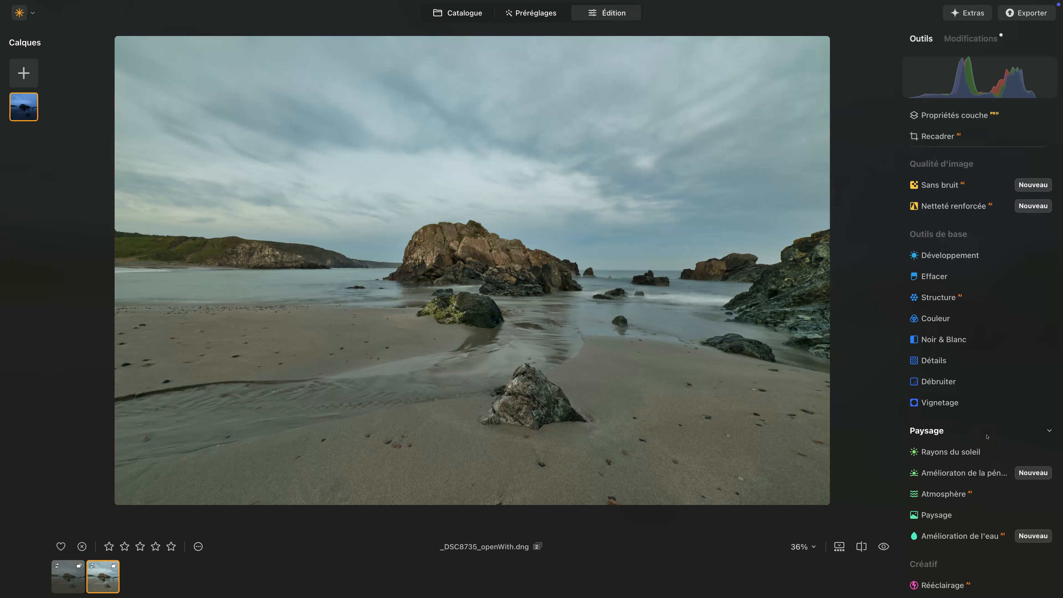
scroll(987, 436, up, 3)
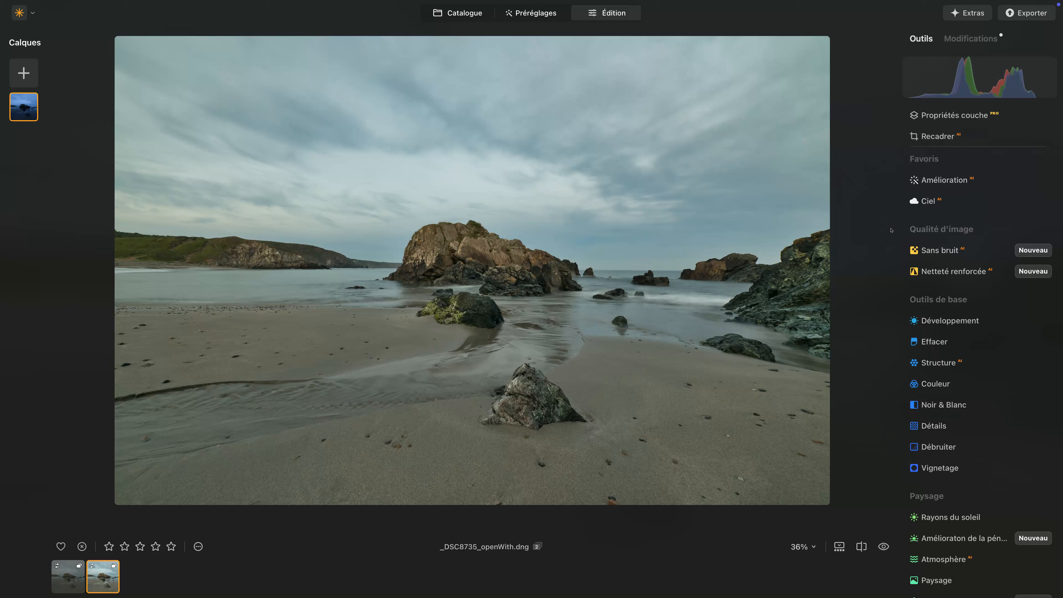
scroll(947, 310, down, 7)
scroll(947, 311, down, 7)
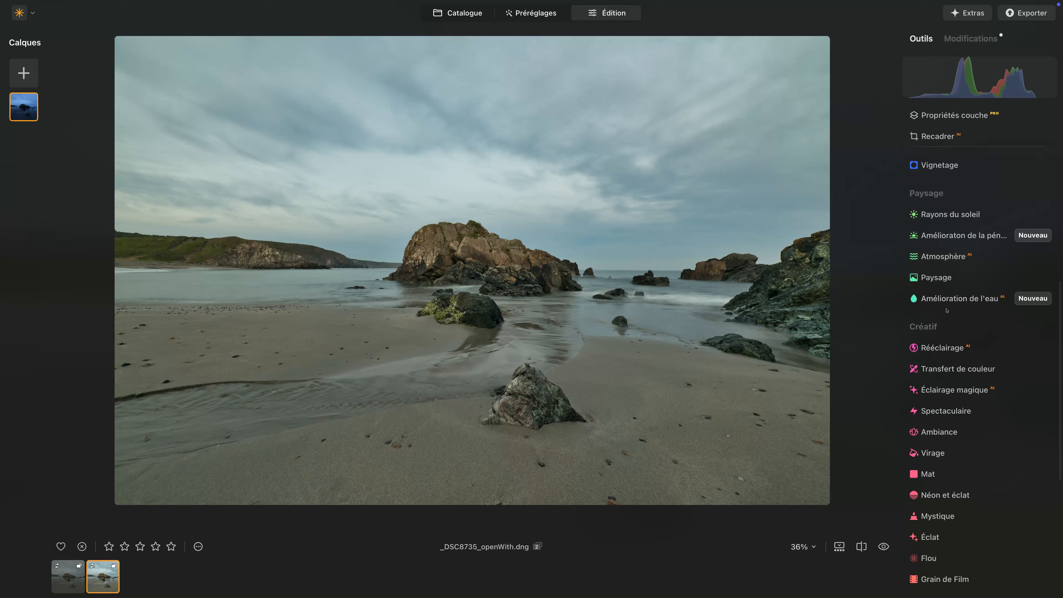
click(936, 516)
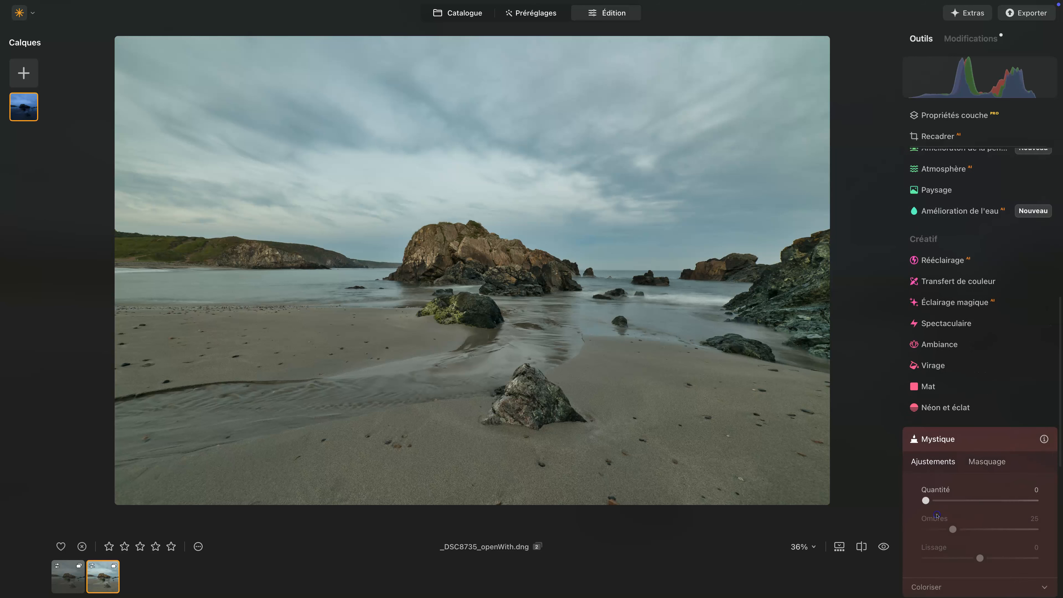
scroll(937, 511, down, 7)
scroll(938, 513, down, 1)
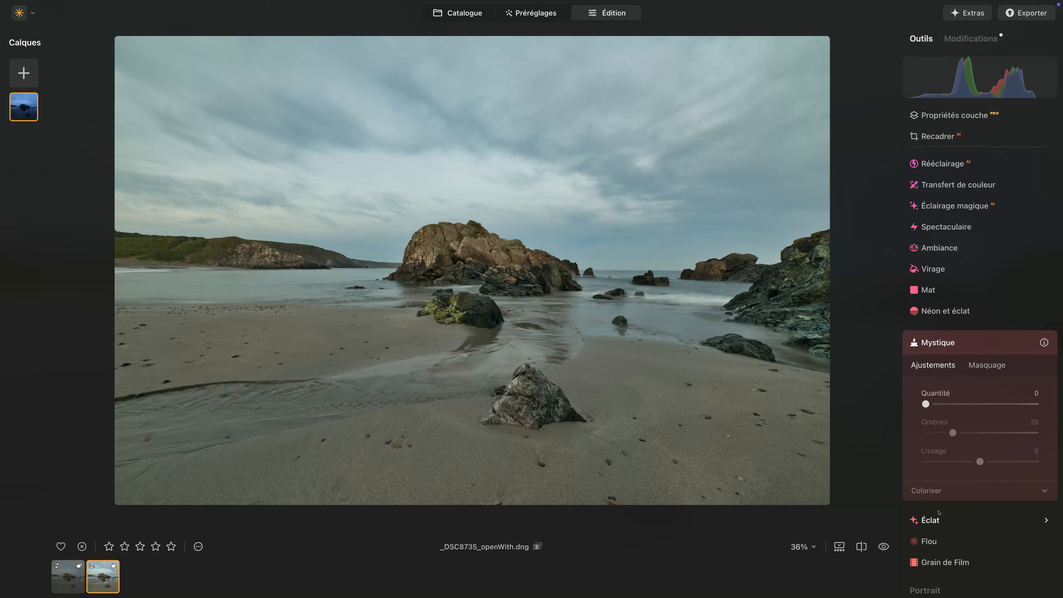
drag(924, 404, 949, 403)
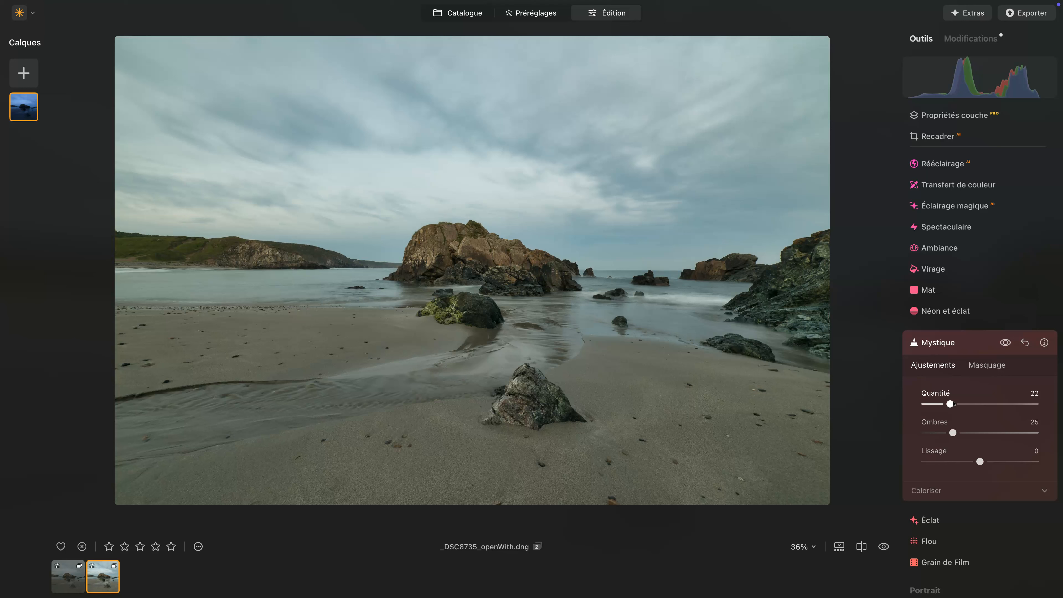
click(935, 342)
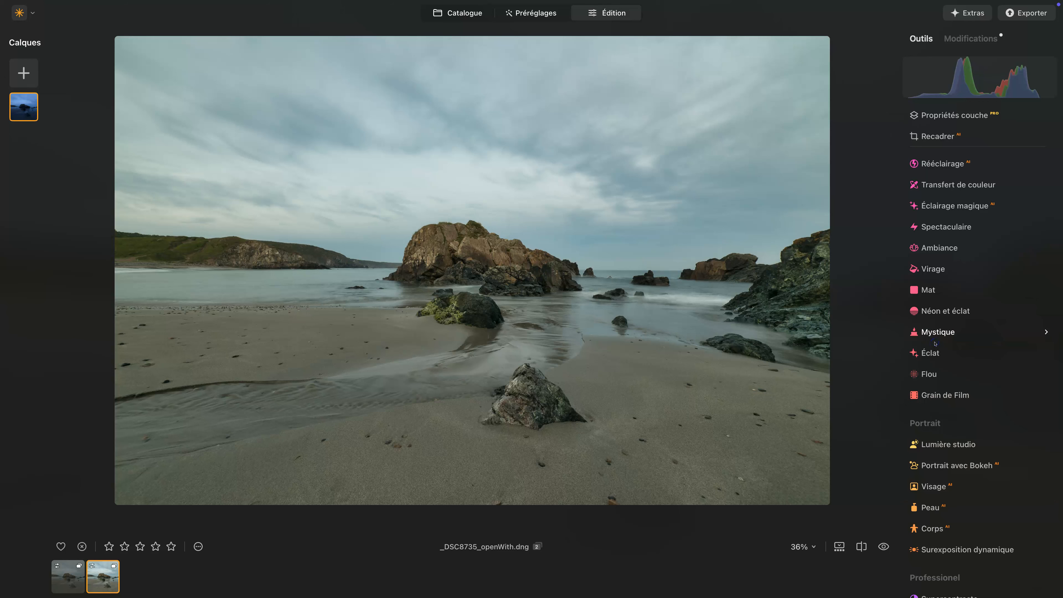
Review the Mystique settings and its Coloriser options in the list of applied modifications, and return to the tools
click(971, 39)
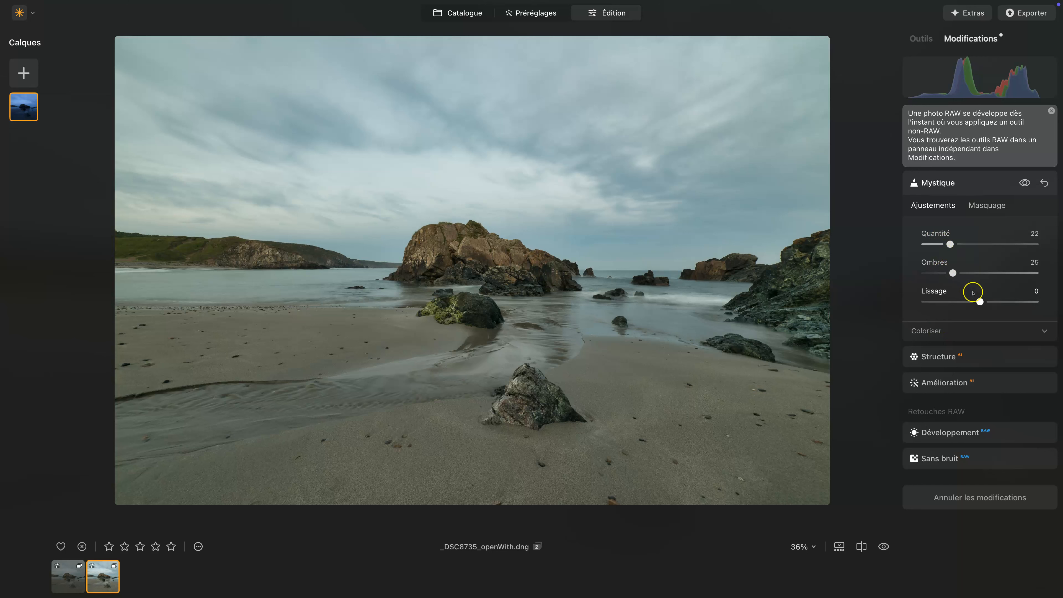
click(930, 332)
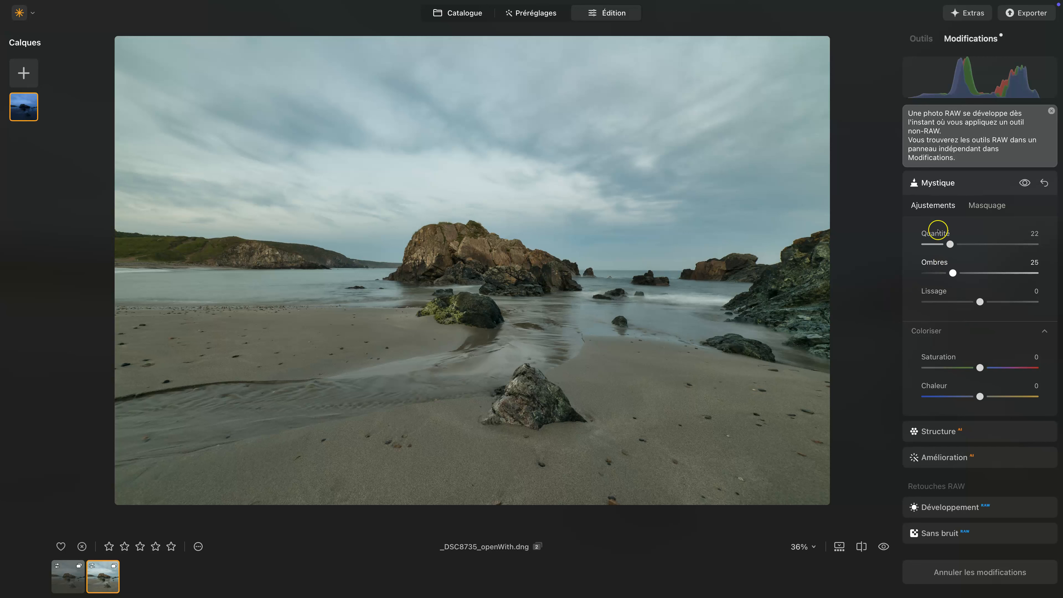
click(934, 182)
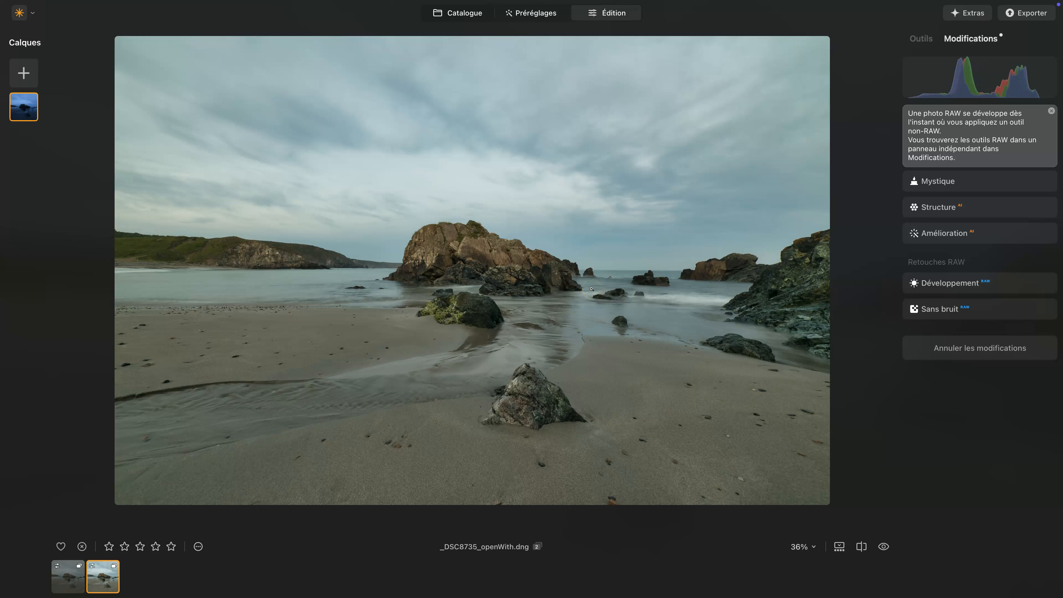
click(923, 38)
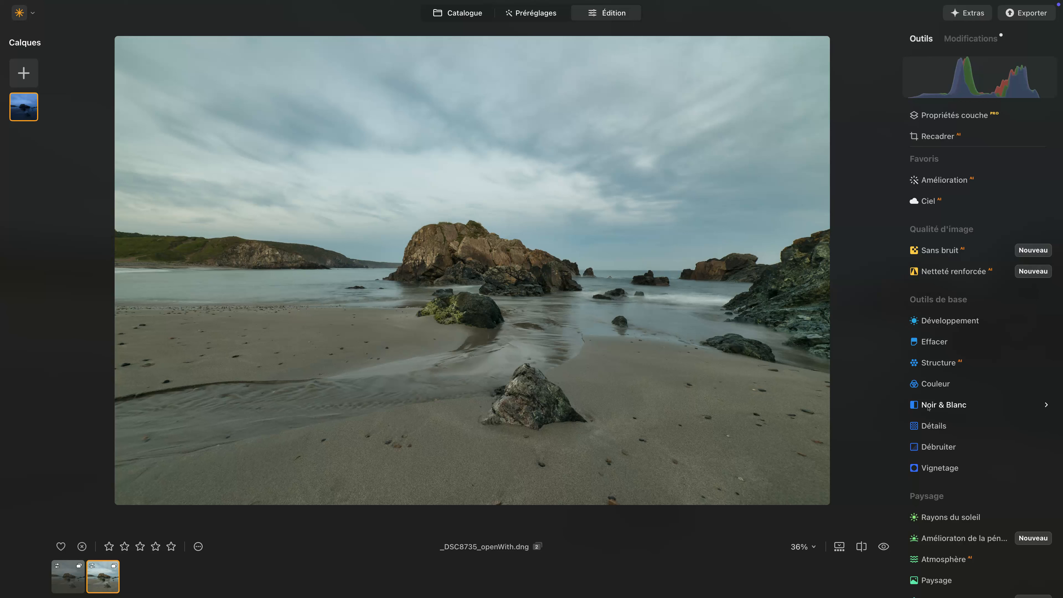
Apply Transfert de couleur to the photo using the Misty Ocean reference image
scroll(928, 406, down, 4)
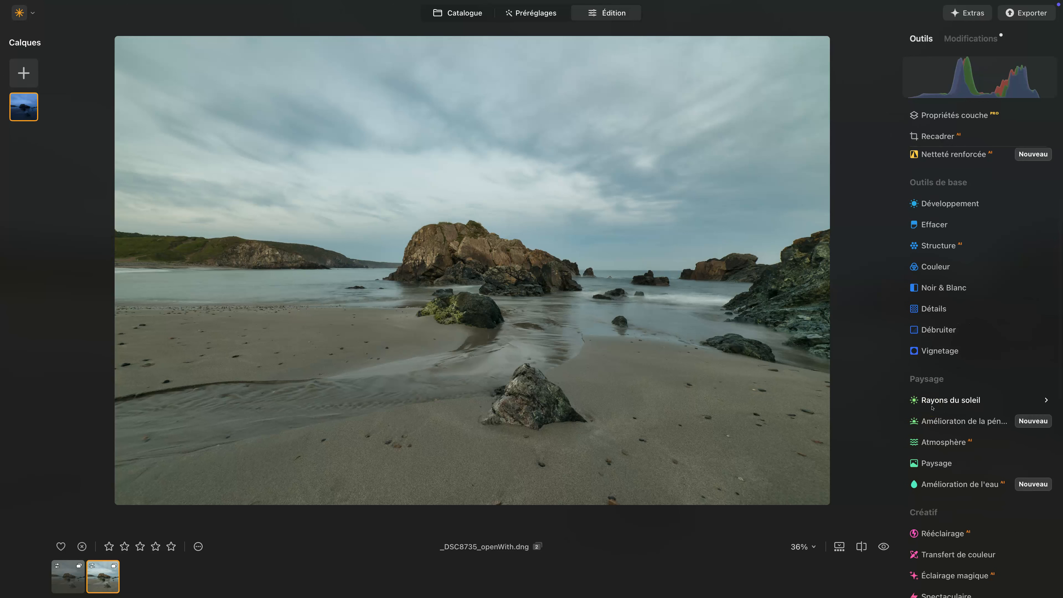
scroll(931, 407, down, 2)
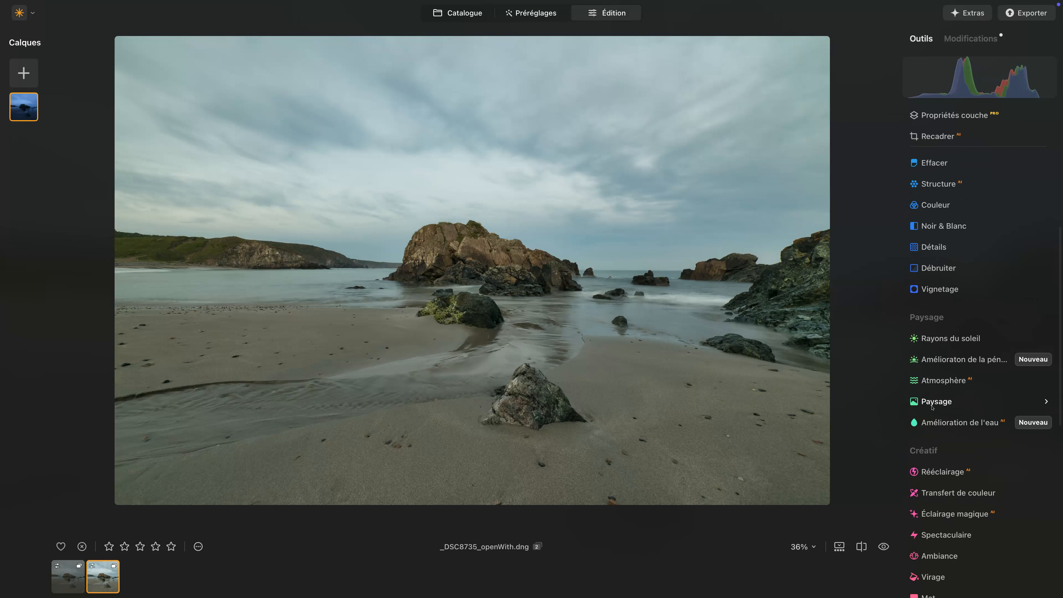
click(959, 490)
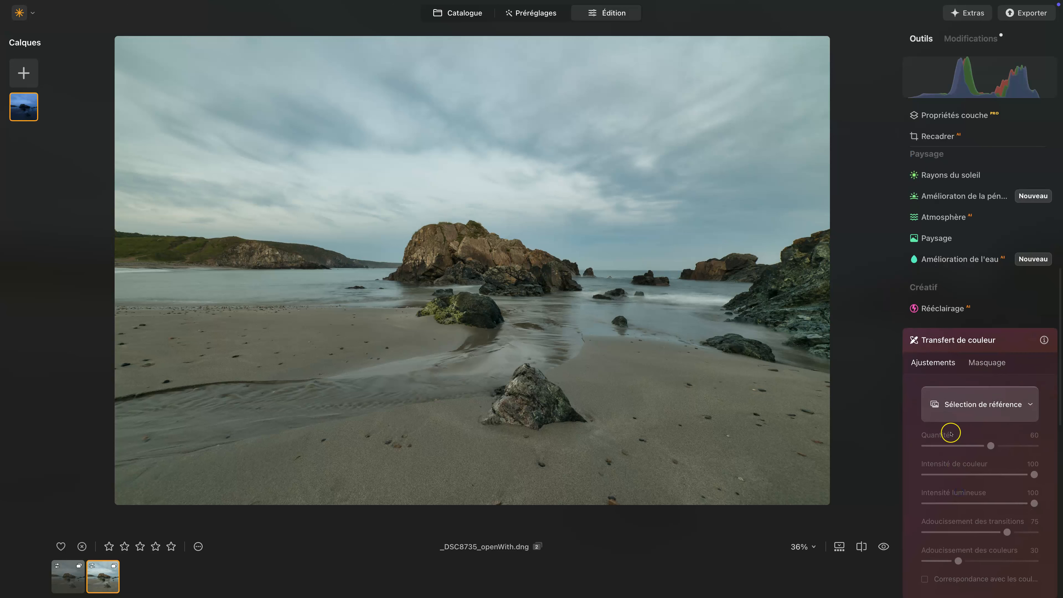
click(963, 410)
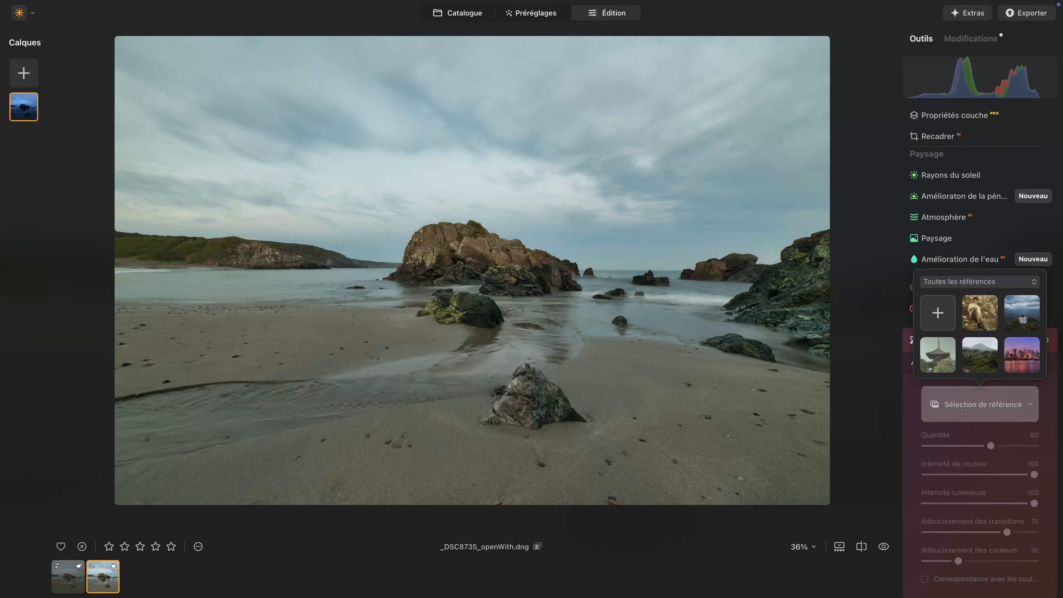
click(1027, 400)
click(1021, 316)
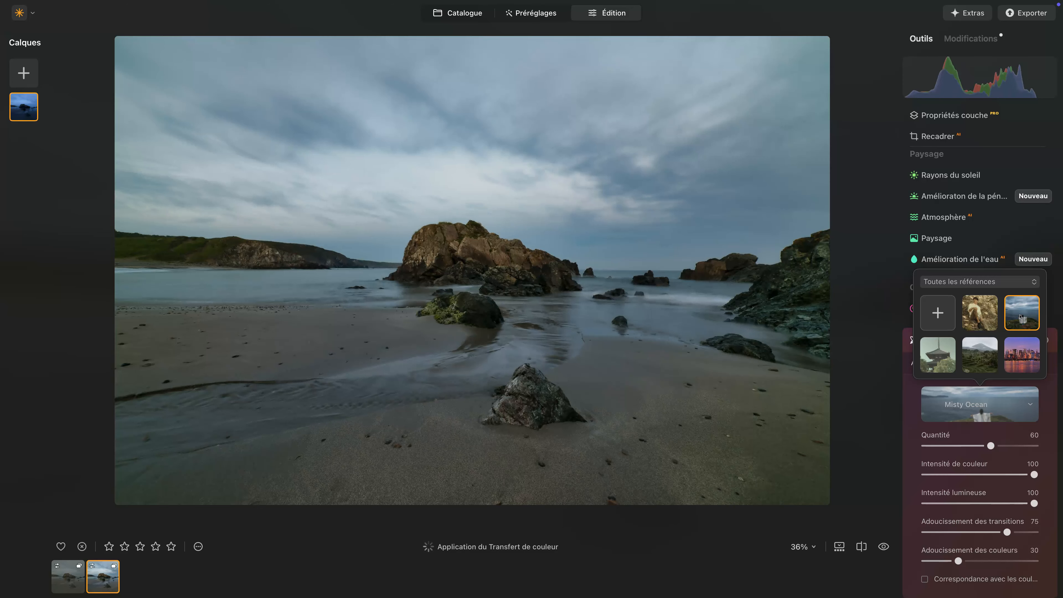
click(994, 324)
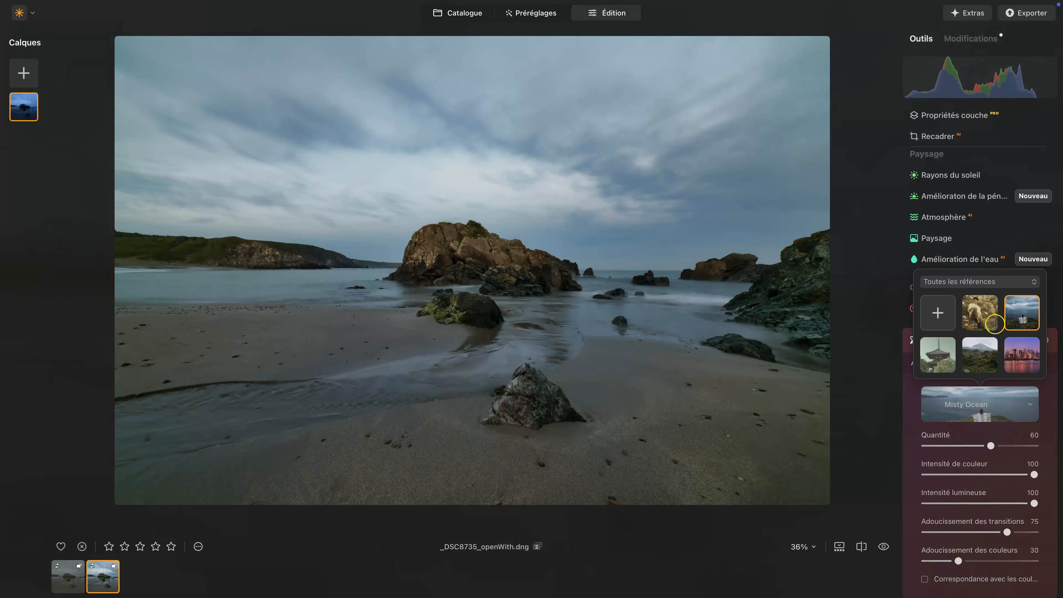
click(1020, 312)
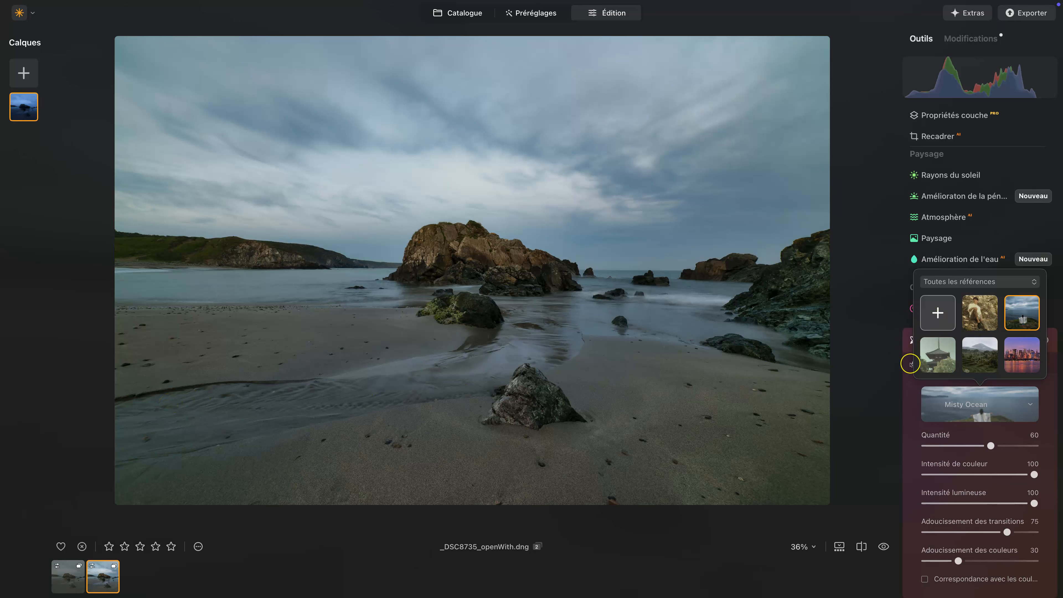
Compare the whole edit of the seascape with the unedited original twice
click(883, 546)
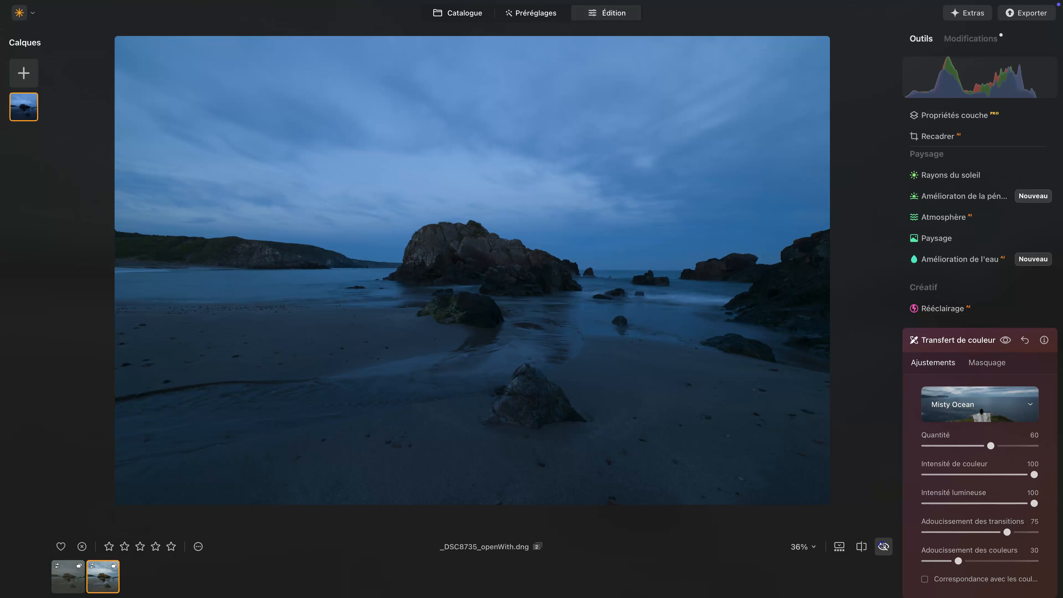
click(882, 546)
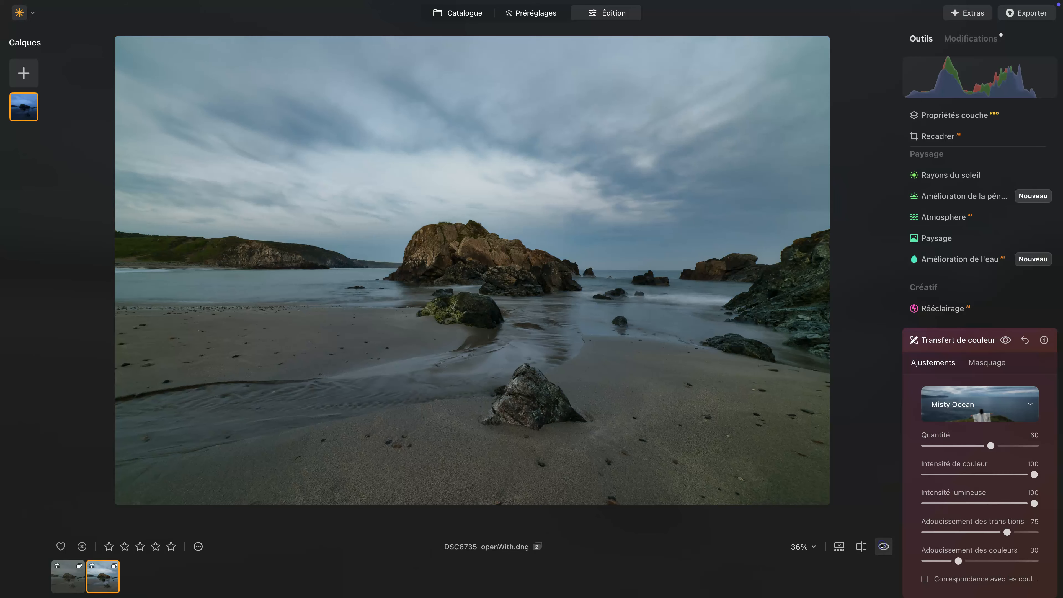
click(883, 546)
click(883, 547)
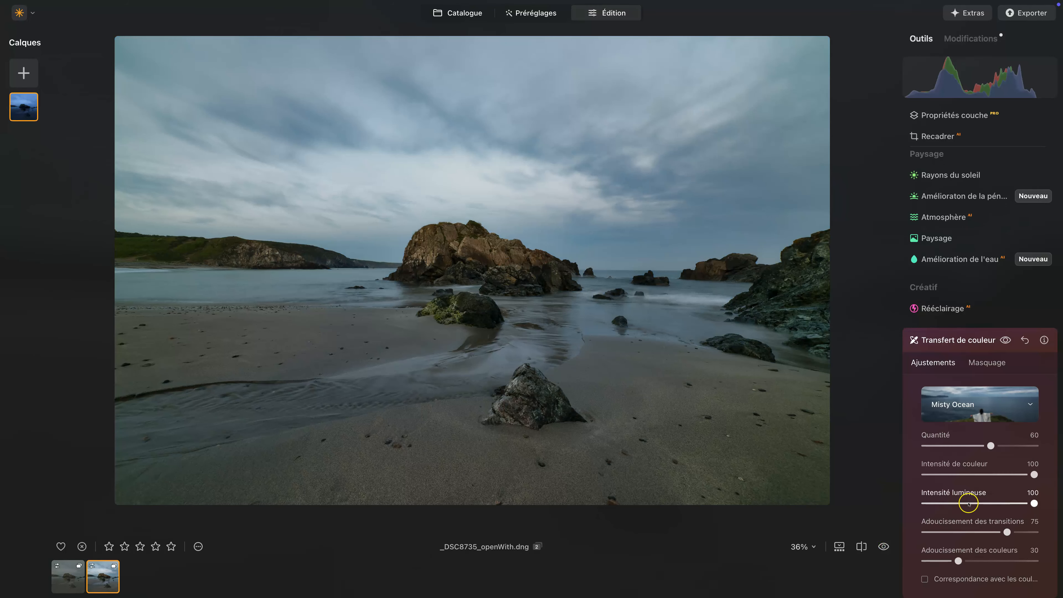
Compare the seascape with and without the Transfert de couleur effect, leaving the effect on
click(1006, 340)
click(1006, 340)
click(1005, 340)
click(1006, 340)
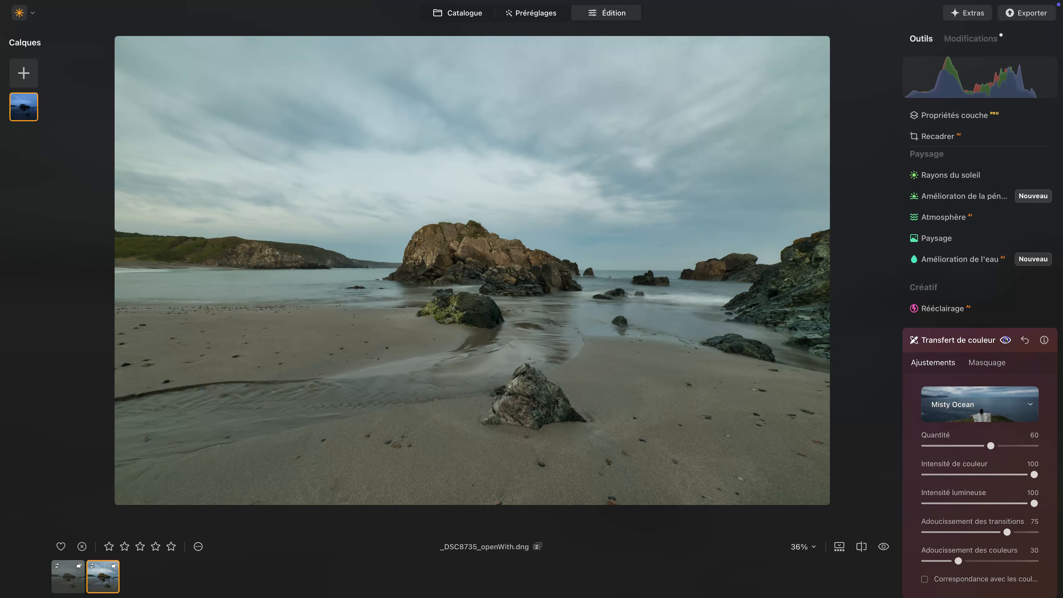
click(1005, 339)
click(1006, 340)
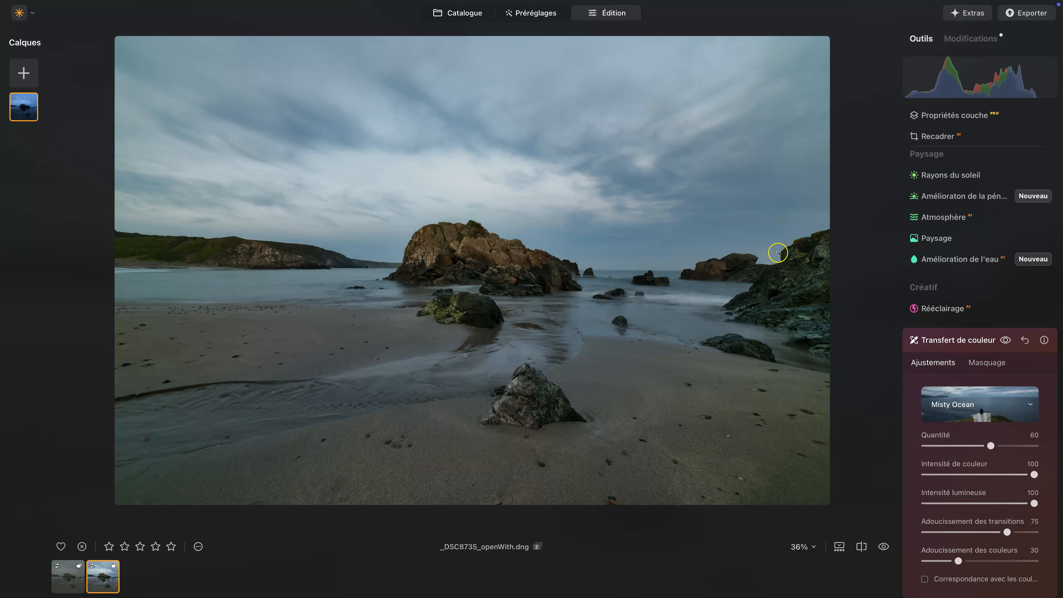
Set Transfert de couleur to Quantité 39, Intensité de couleur 61, Intensité lumineuse 63, Adoucissement des transitions 48 and Adoucissement des couleurs 33
drag(990, 446, 965, 449)
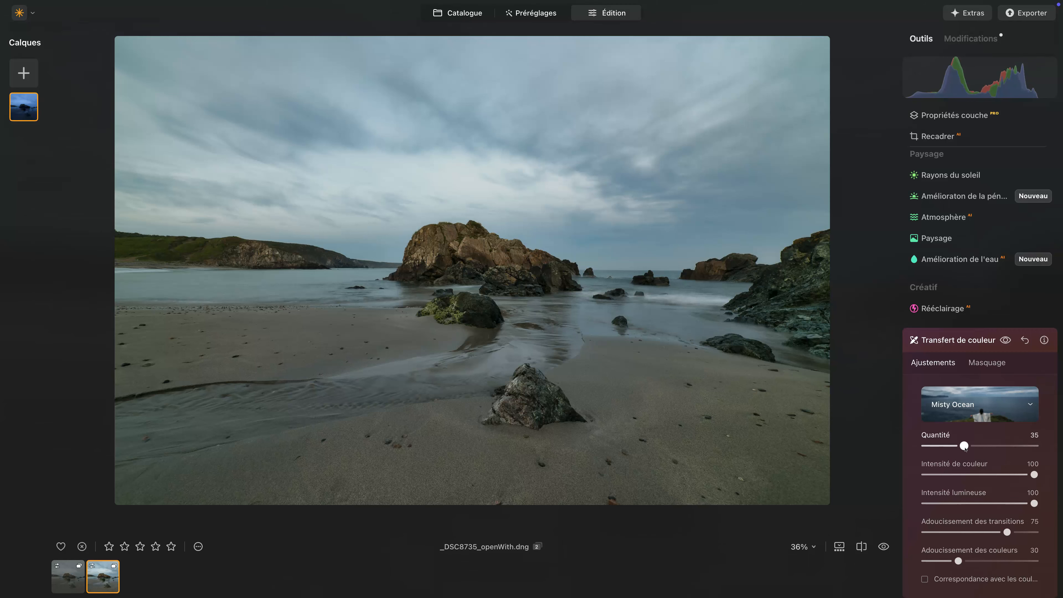
drag(965, 448, 969, 447)
click(1034, 475)
drag(1035, 477, 993, 475)
drag(1033, 503, 962, 561)
click(959, 561)
Enable the Correspondance avec les couleurs option of Transfert de couleur, compare the photo with and without the effect, and close the tool
scroll(964, 552, down, 3)
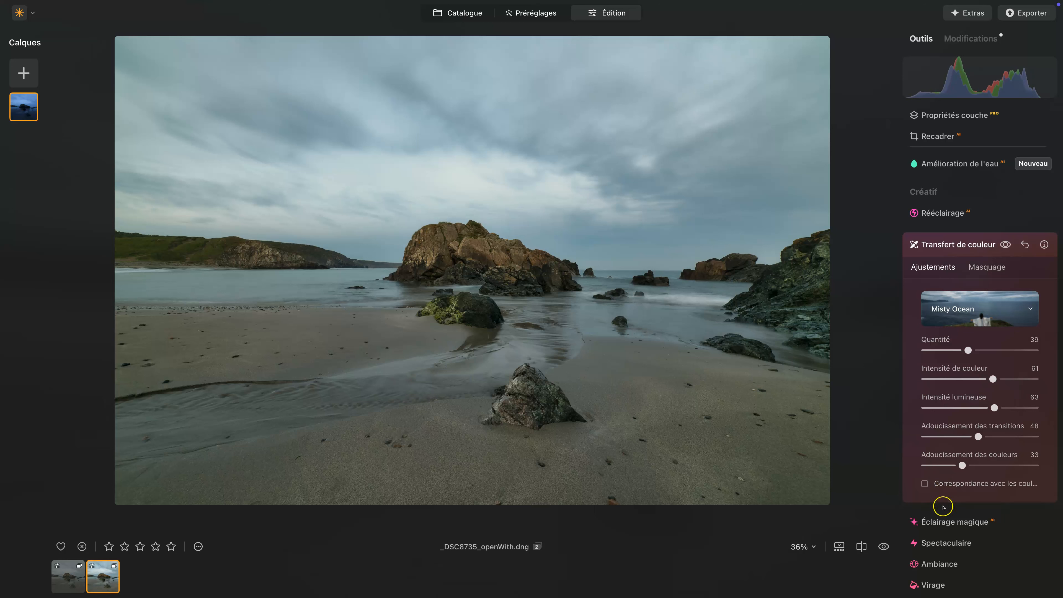
click(923, 485)
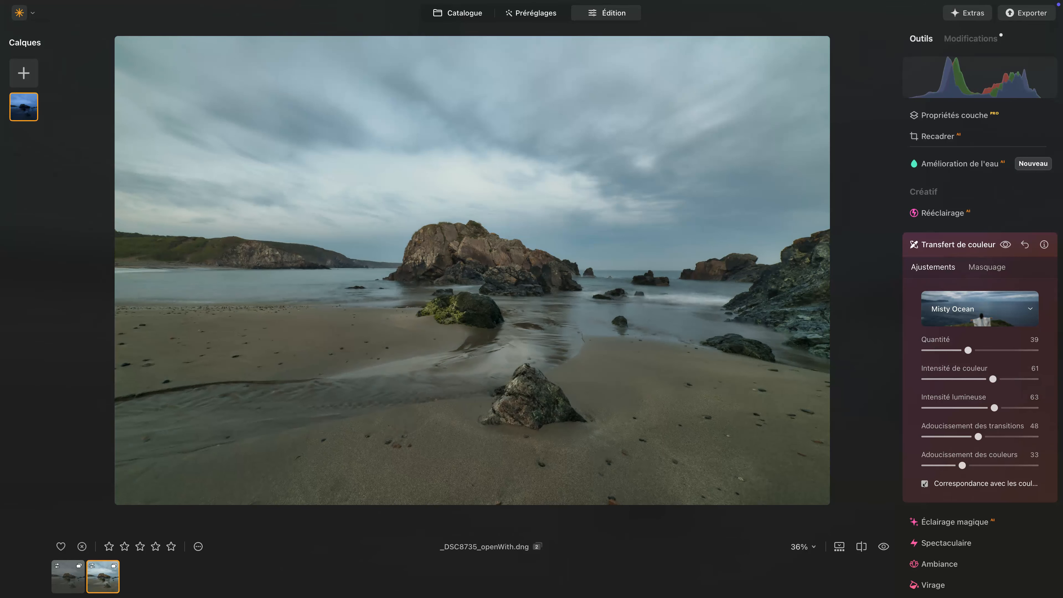
click(1005, 245)
click(1005, 245)
click(1005, 244)
click(1005, 245)
click(949, 248)
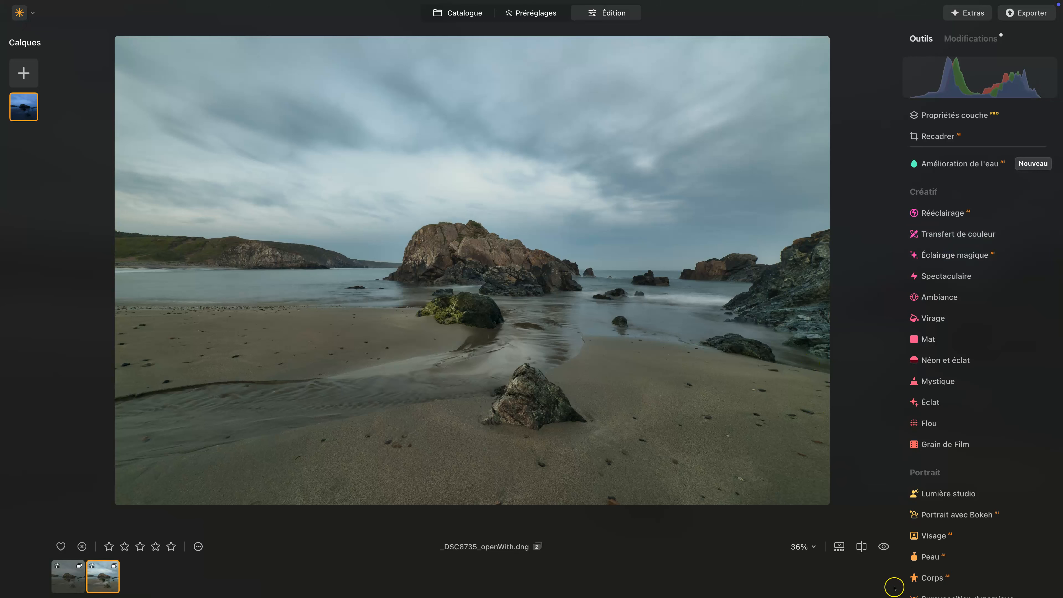
Check the complete edit, including the colour transfer, against the original photo
click(883, 547)
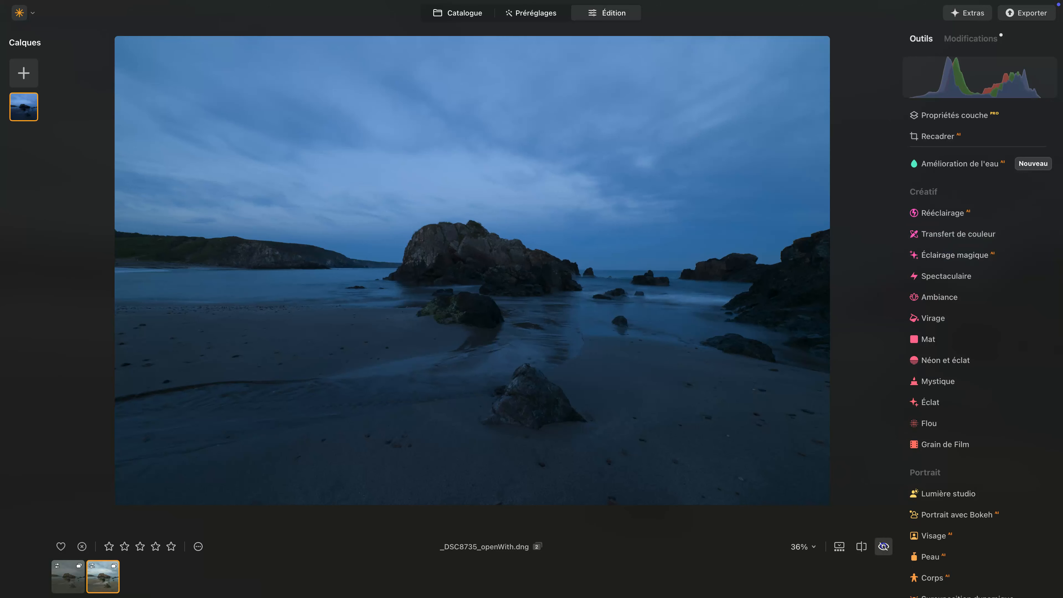
click(883, 546)
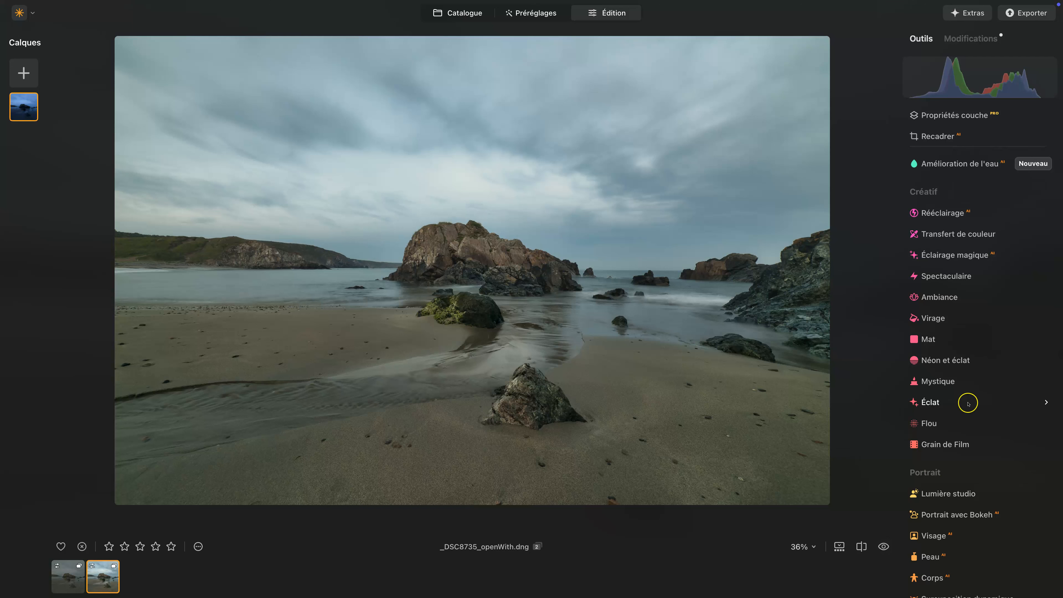
click(968, 364)
Try a Heure Dorée value of 41 in the Paysage tool
scroll(991, 440, up, 3)
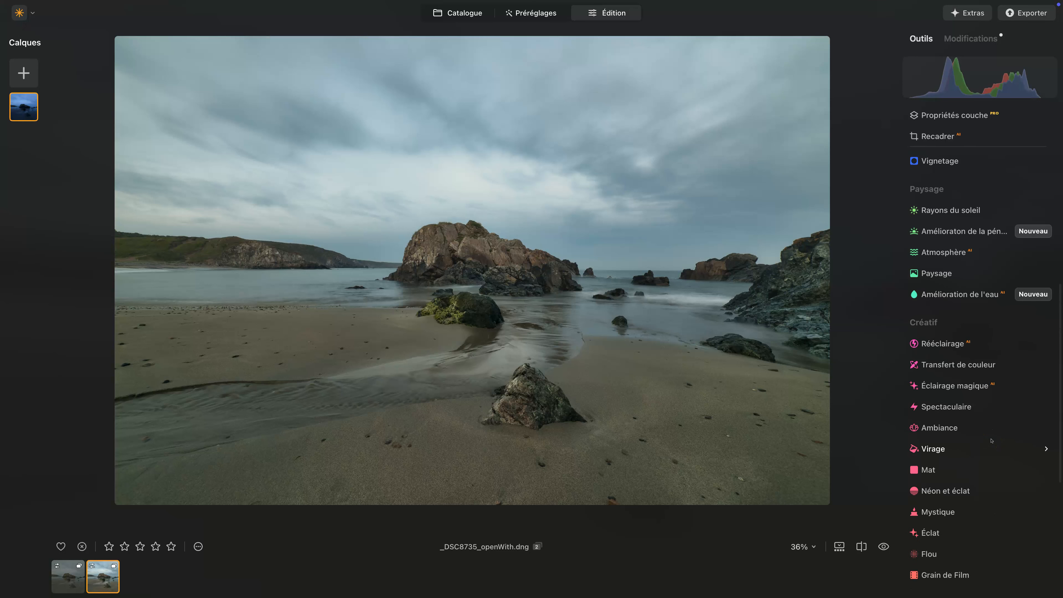
click(934, 273)
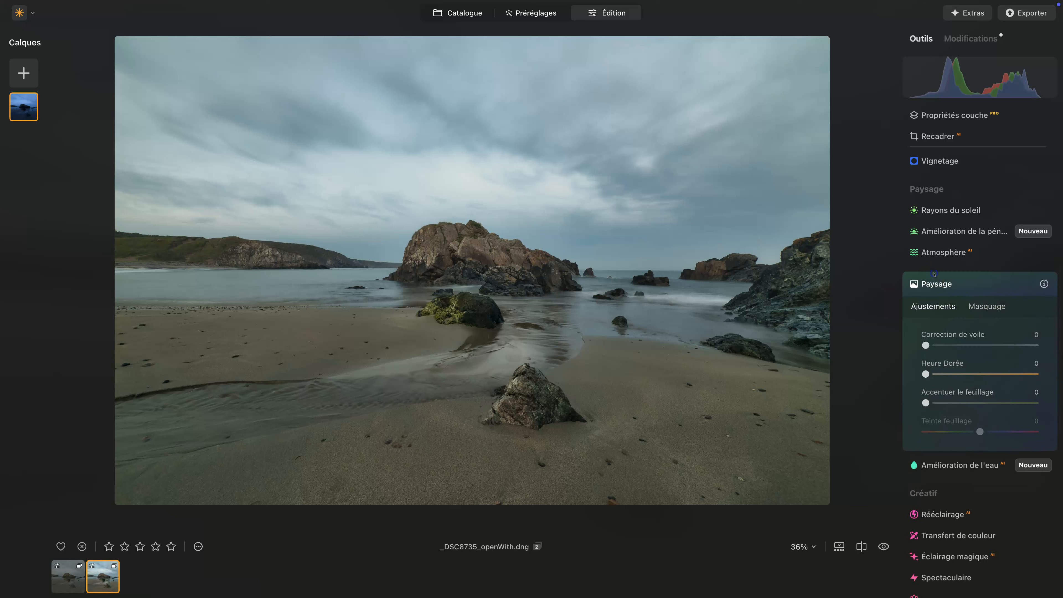
click(926, 375)
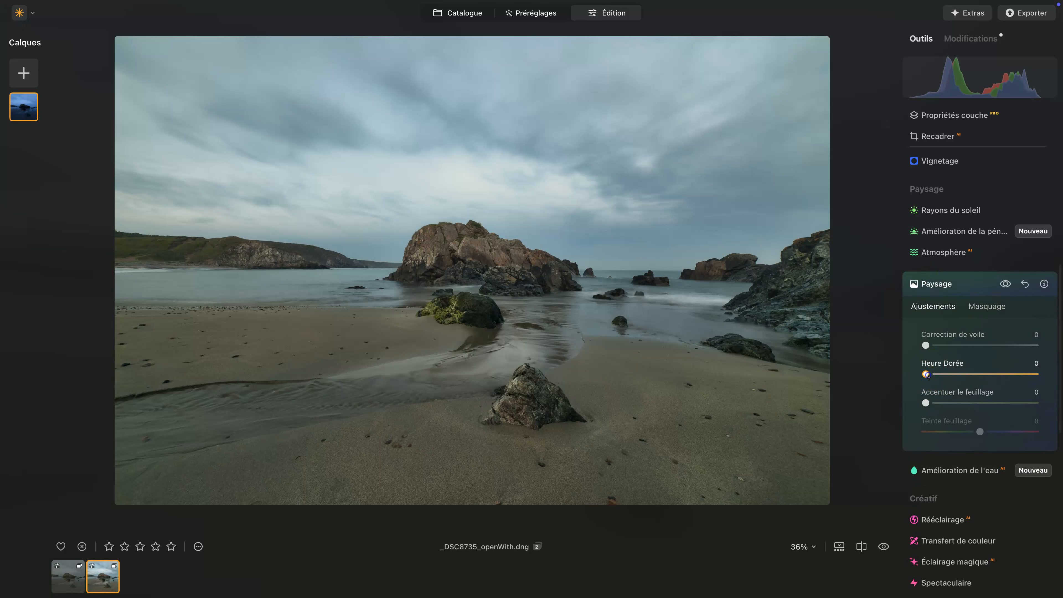
drag(927, 374, 973, 376)
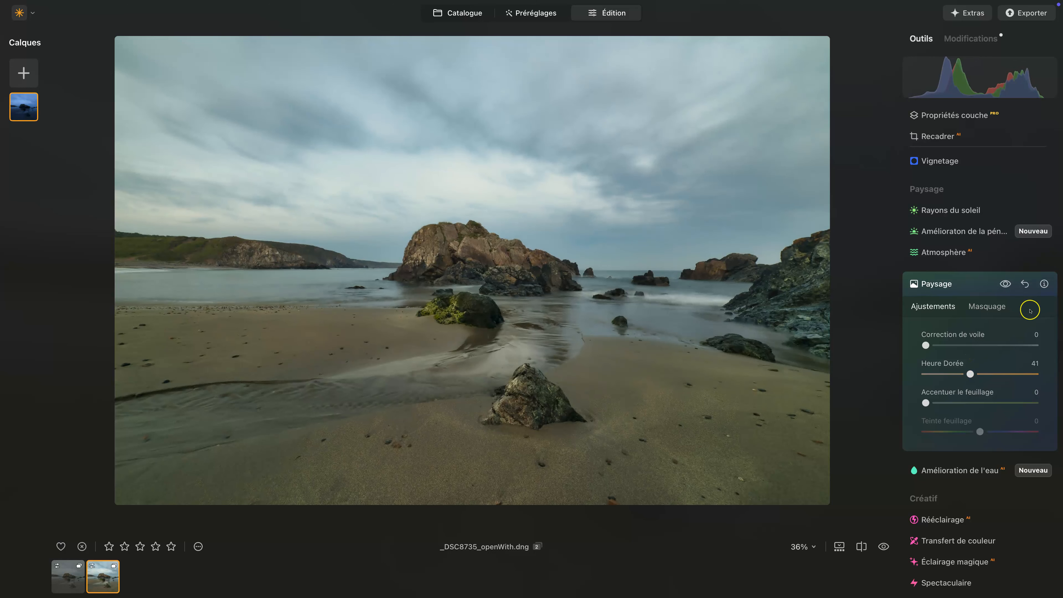
Compare the photo with and without the Paysage effect, then reduce Heure Dorée to 11 and close the tool
click(1006, 284)
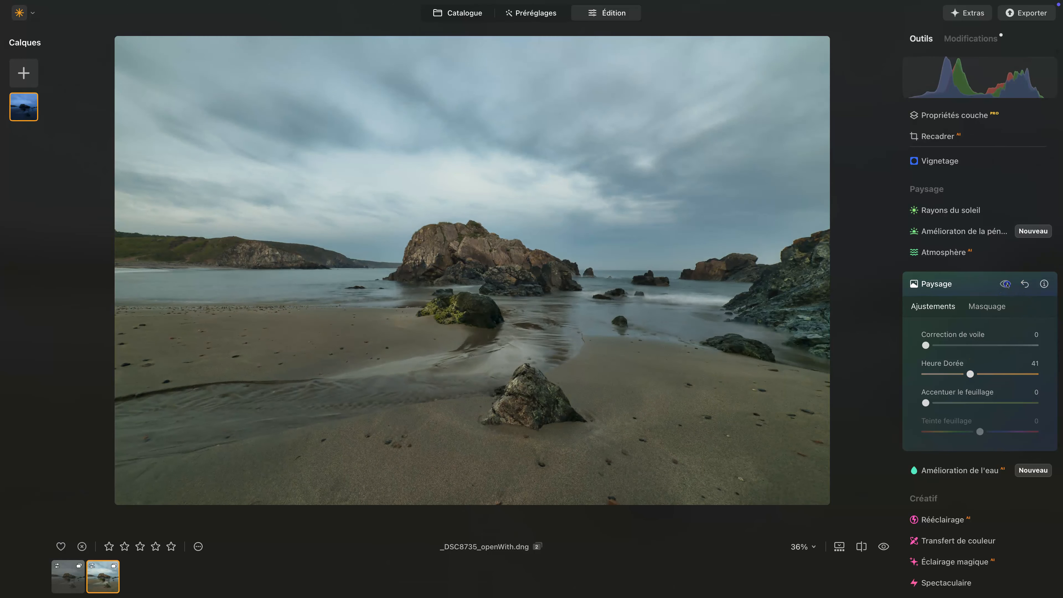
click(1006, 284)
click(1006, 284)
click(1006, 285)
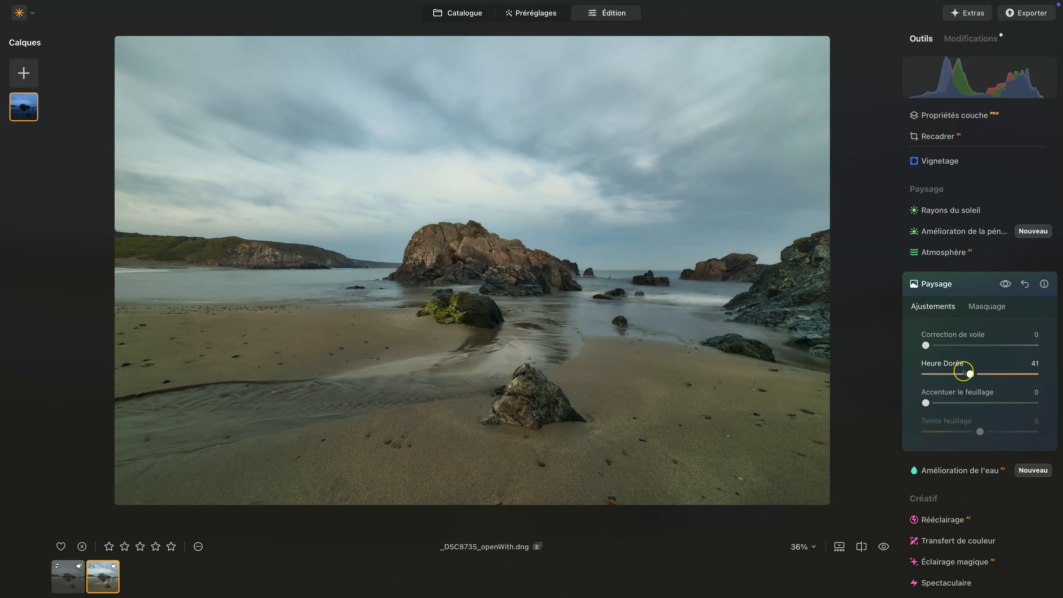
drag(954, 372, 928, 371)
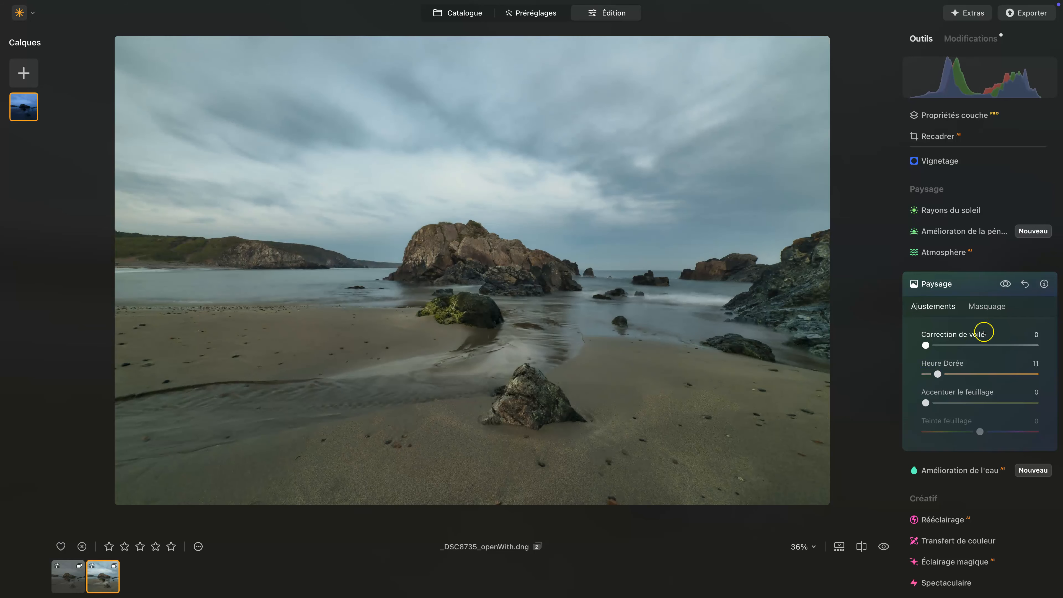
click(938, 284)
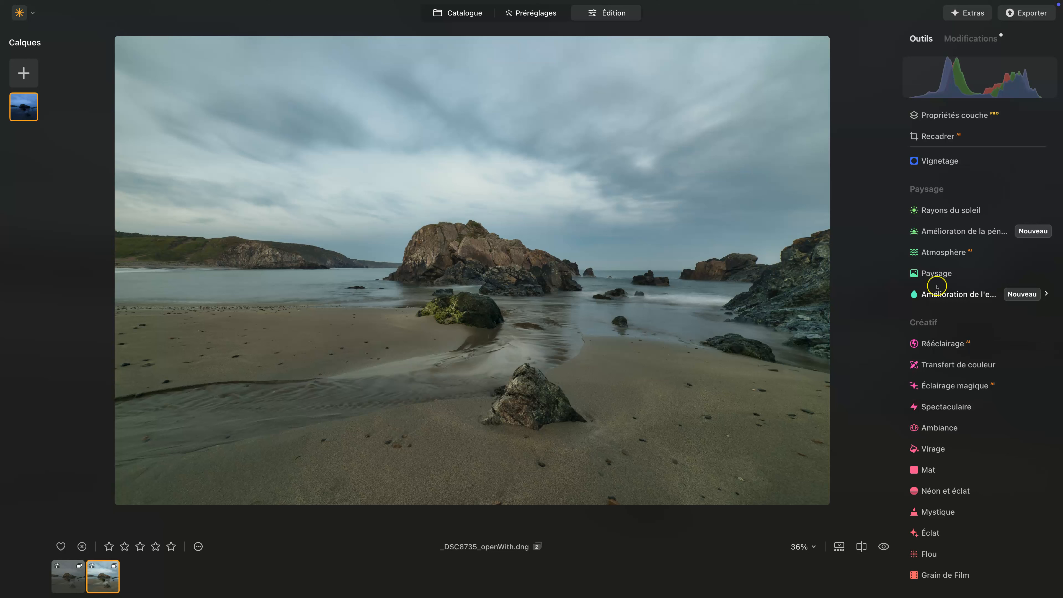
Apply Supercontraste with Points forts Contraste 22 and balance 18, Contraste de tons moyens 20 and balance 13, Contraste d'ombres 23 and balance 15
scroll(937, 287, up, 2)
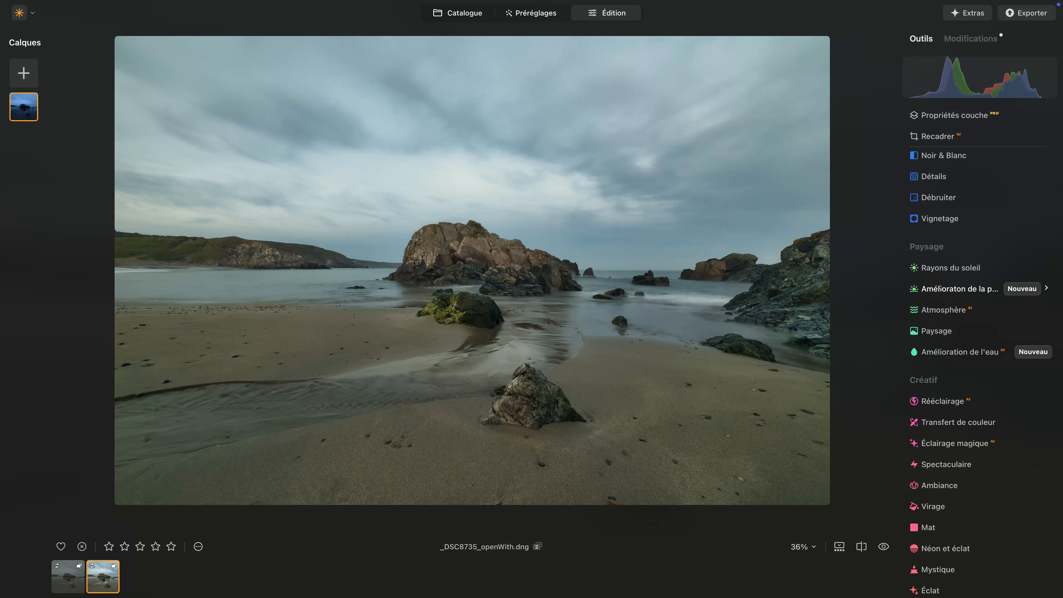
scroll(939, 287, down, 4)
scroll(949, 418, down, 6)
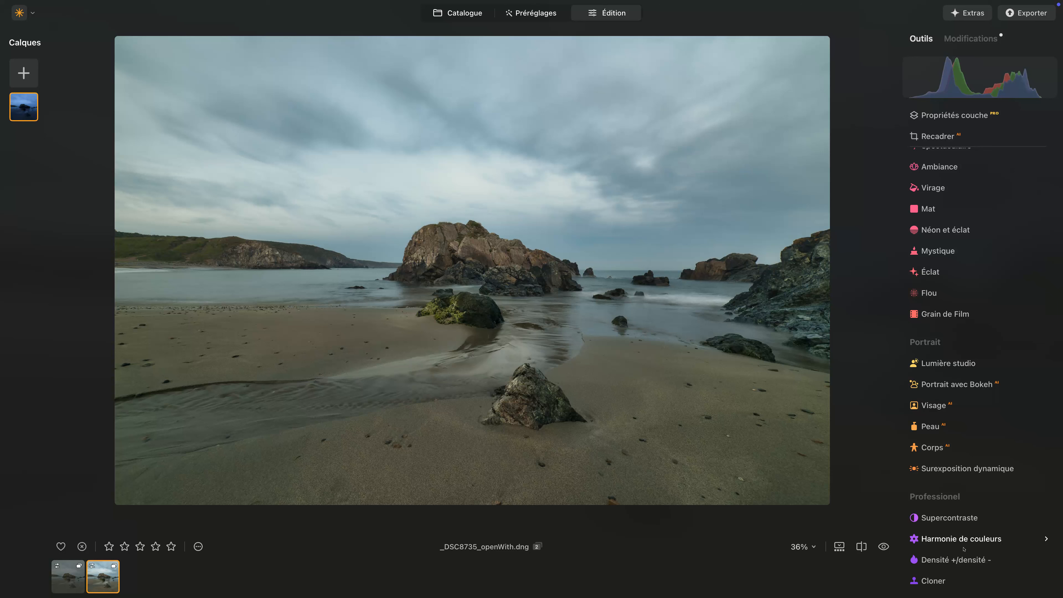
click(945, 519)
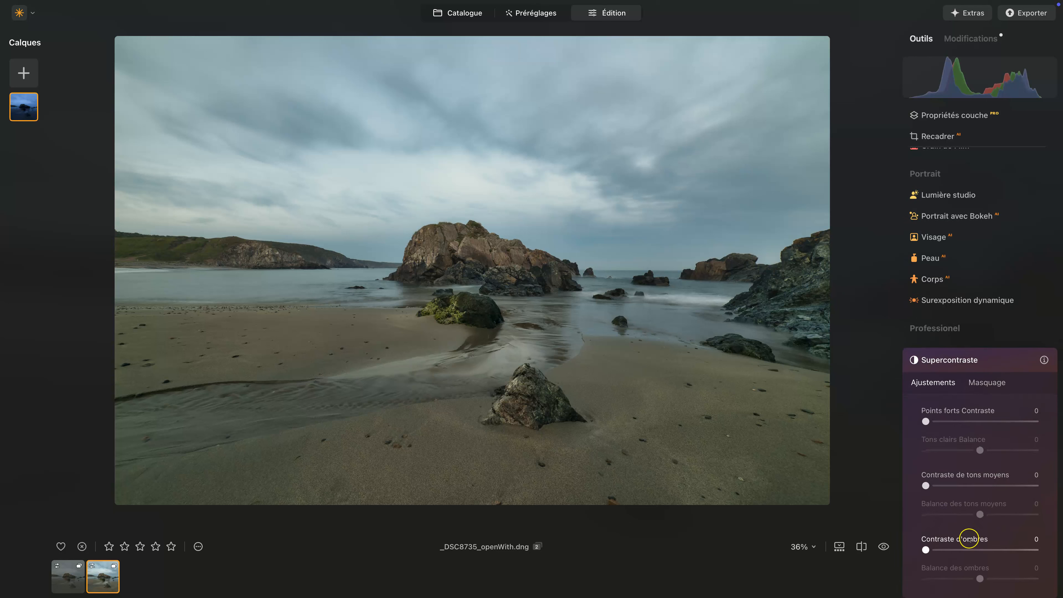
click(926, 550)
drag(928, 550, 988, 578)
drag(930, 420, 991, 452)
drag(925, 486, 948, 487)
drag(982, 520, 987, 516)
Compare the photo with and without Supercontraste, close the tool, and compare the full edit with the original
click(1004, 360)
click(1003, 360)
click(1004, 360)
click(1004, 361)
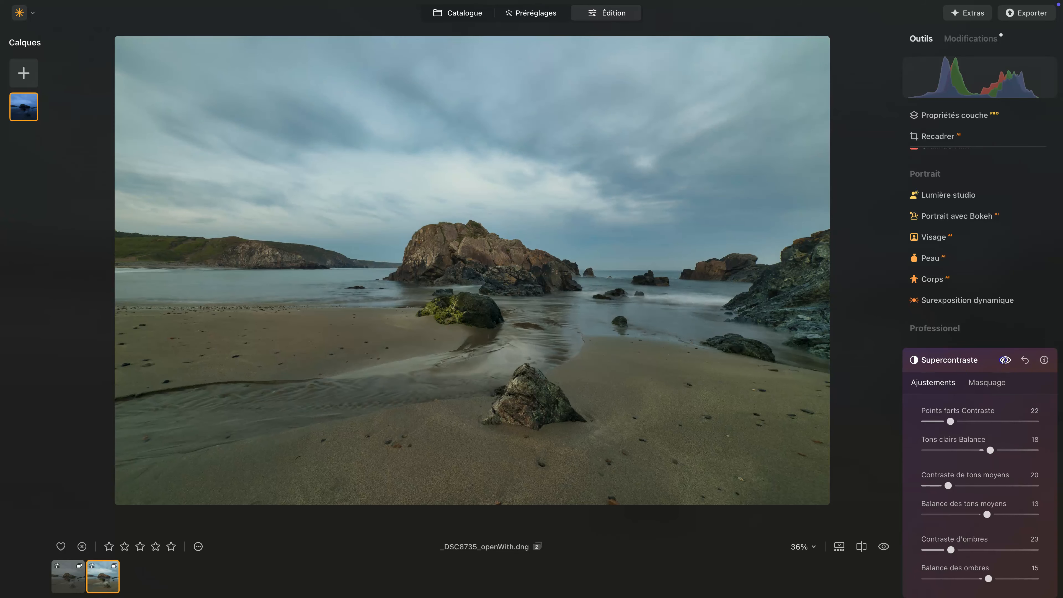
click(950, 360)
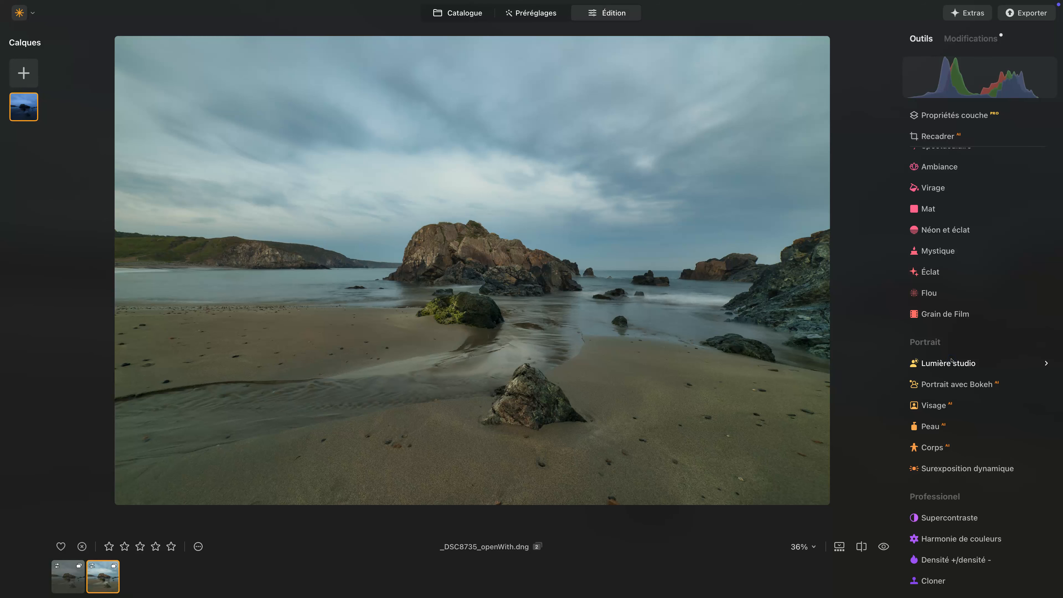
click(883, 547)
click(883, 546)
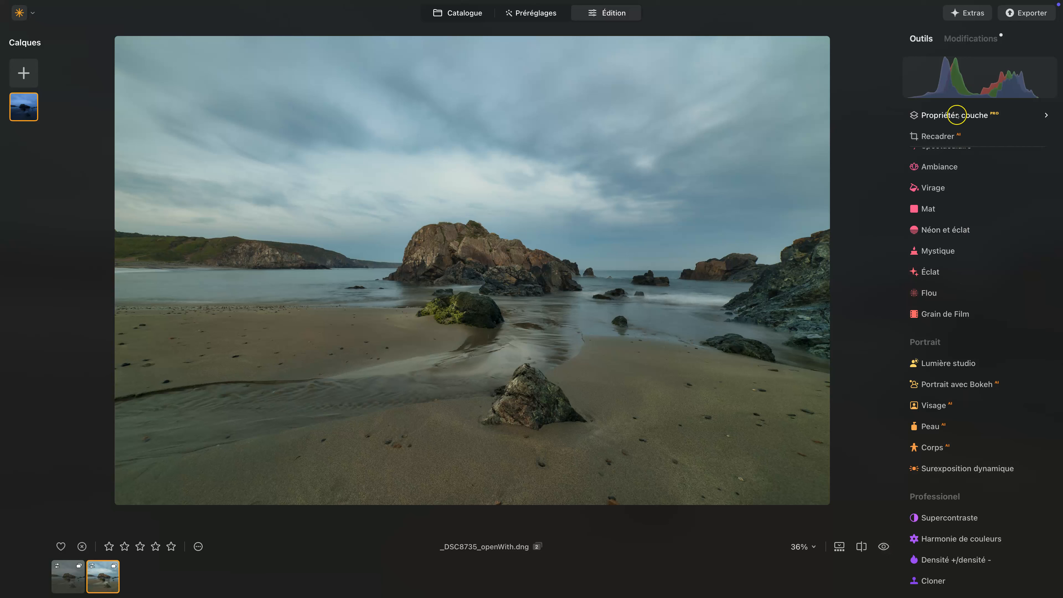
Review the applied modifications one by one, from the RAW Développement through Amélioration, Structure, Mystique, Transfert de couleur and Paysage to Supercontraste
click(966, 38)
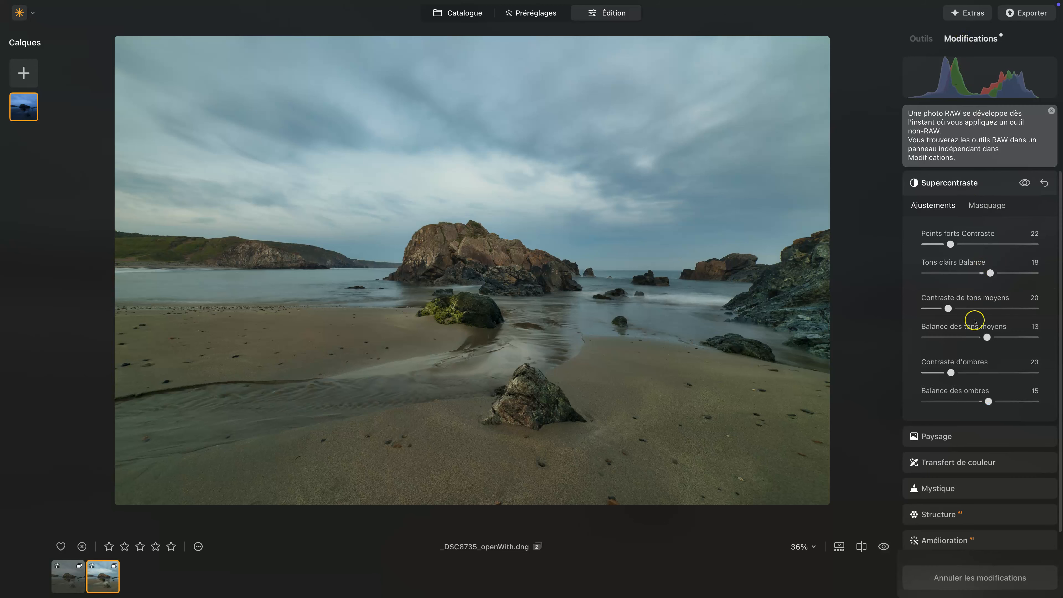
scroll(973, 316, down, 3)
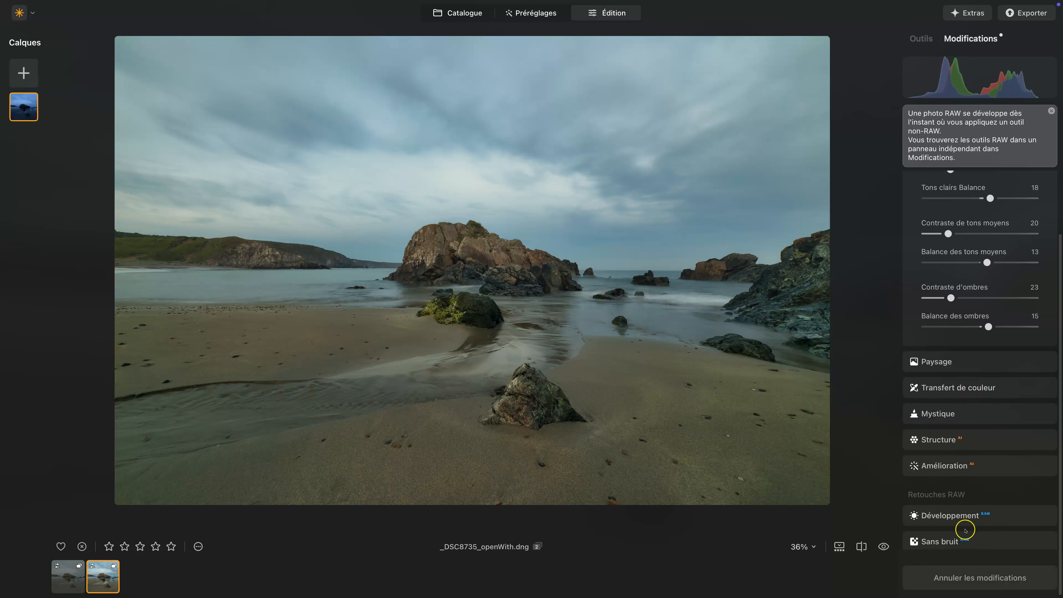
click(962, 514)
scroll(967, 394, up, 4)
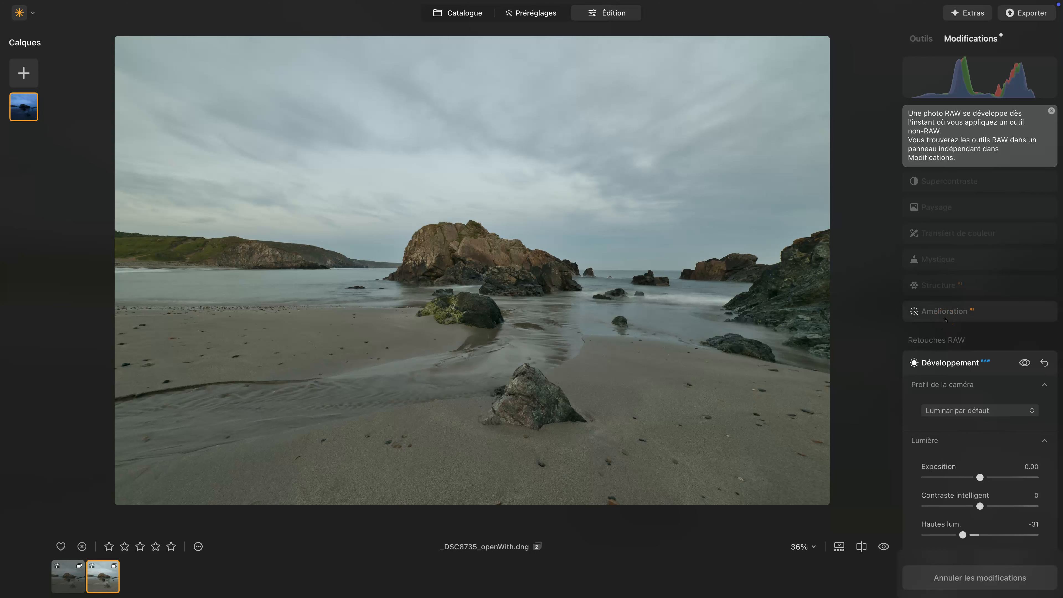
click(946, 317)
click(940, 285)
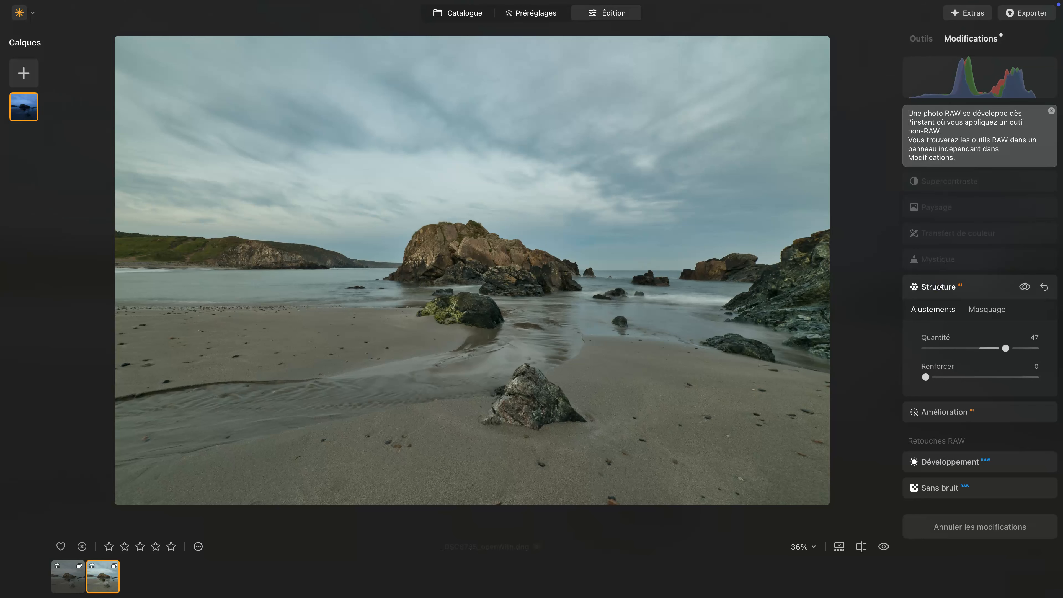
click(931, 260)
click(930, 234)
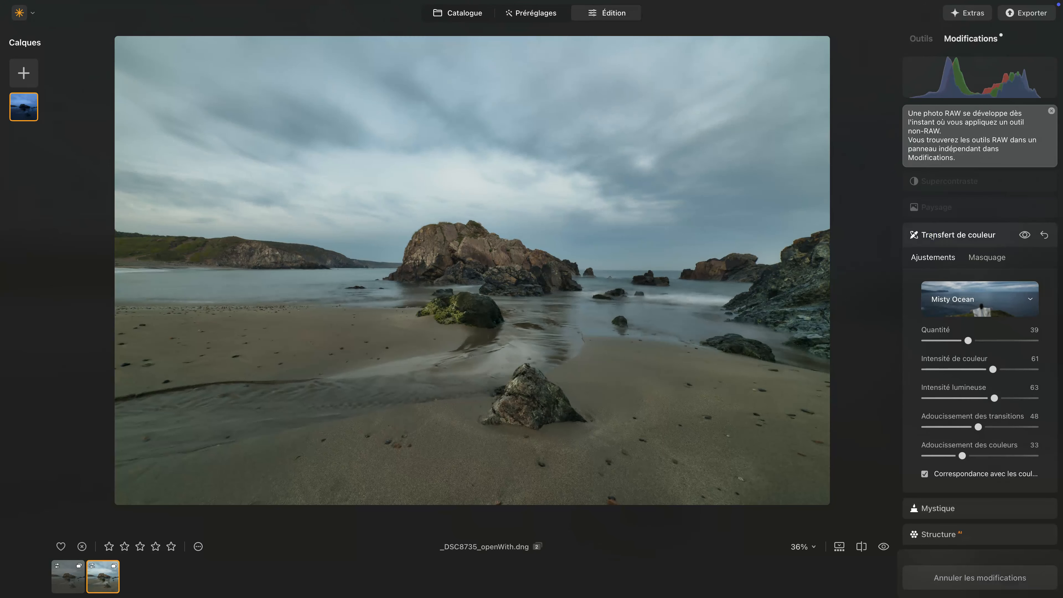
click(933, 208)
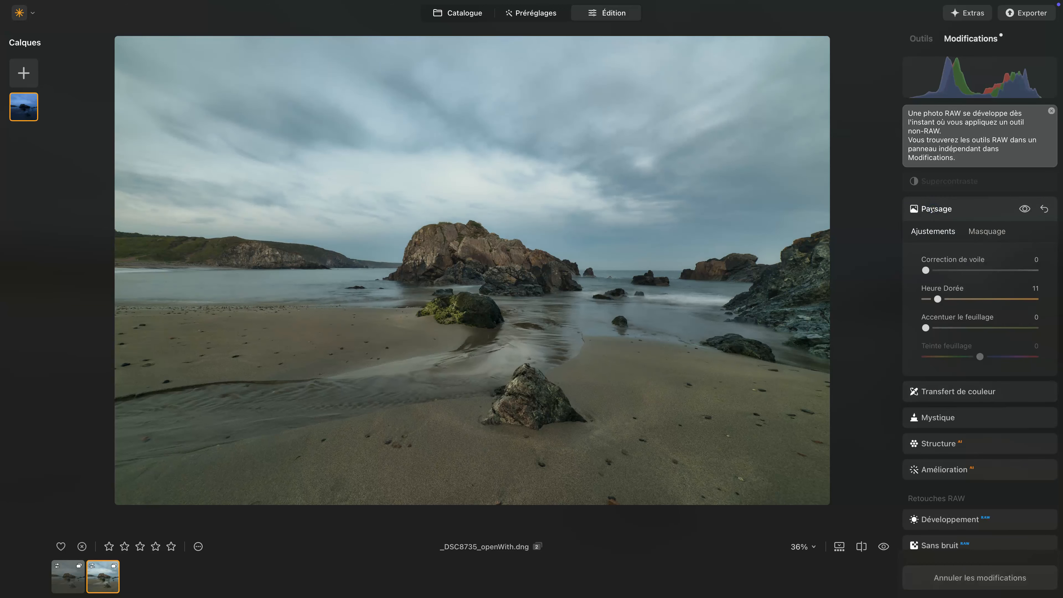
click(1026, 210)
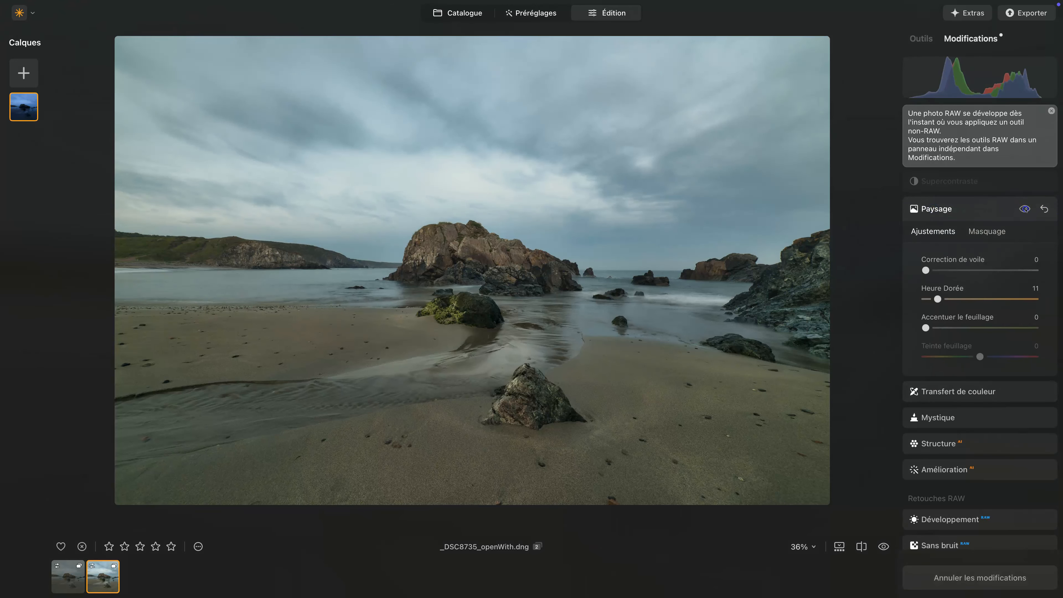
click(930, 181)
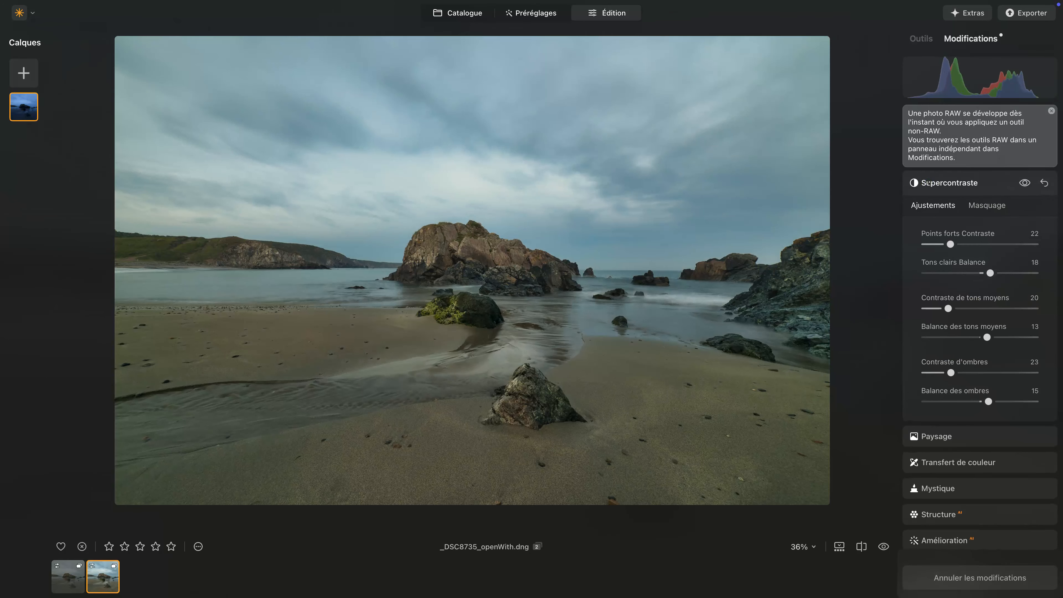
Compare the finished edit with the original and reopen the RAW Développement settings among the applied modifications
click(884, 546)
click(883, 546)
scroll(1030, 439, down, 3)
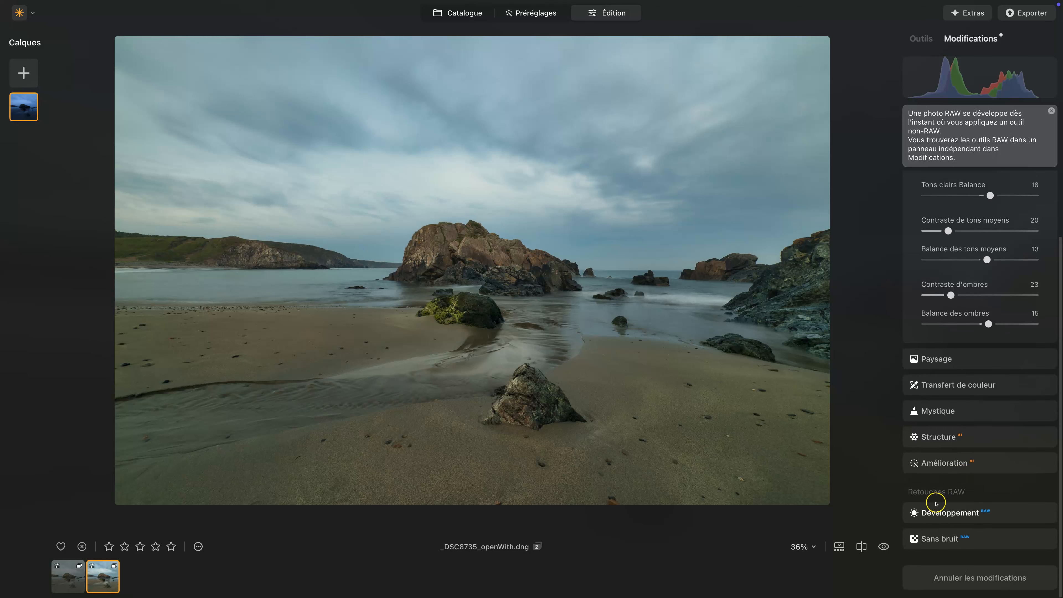
click(944, 512)
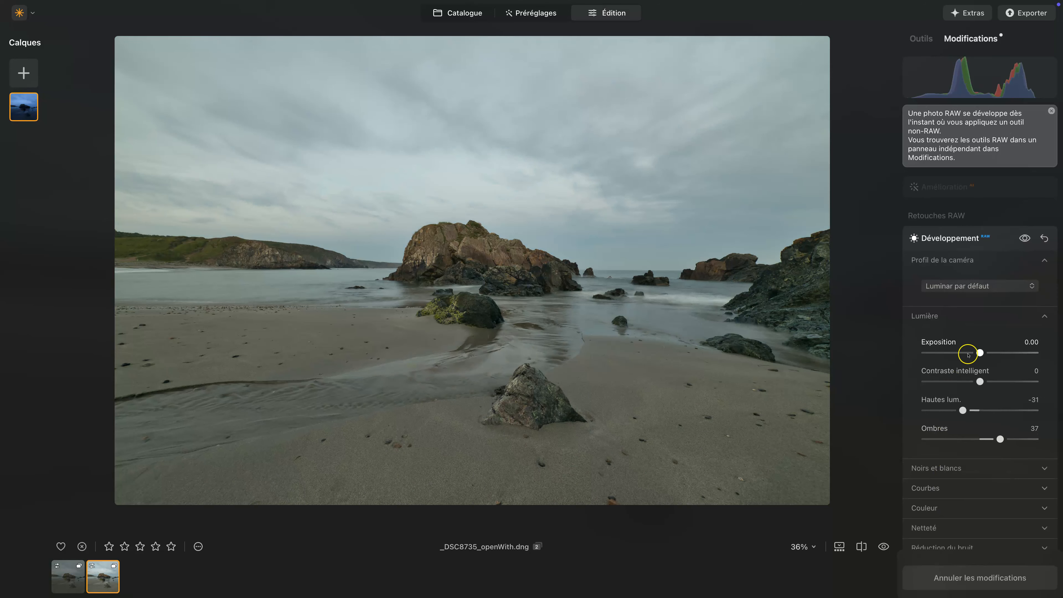
Reduce the Couleur saturation to -12, compare the photo with and without it, and close the tool
scroll(968, 351, up, 3)
click(935, 185)
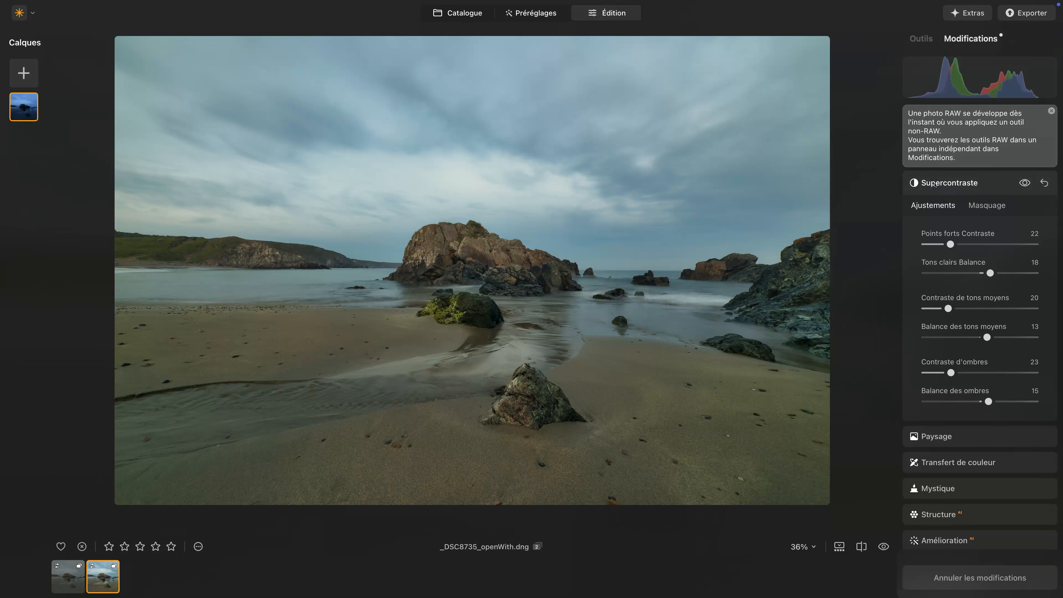
click(920, 38)
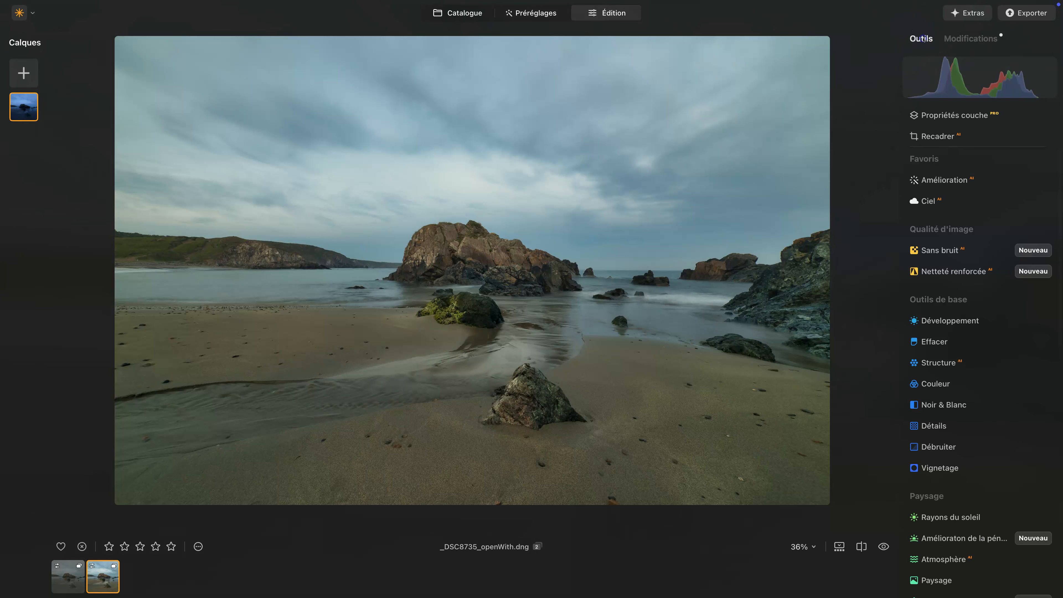
click(953, 385)
scroll(973, 453, down, 1)
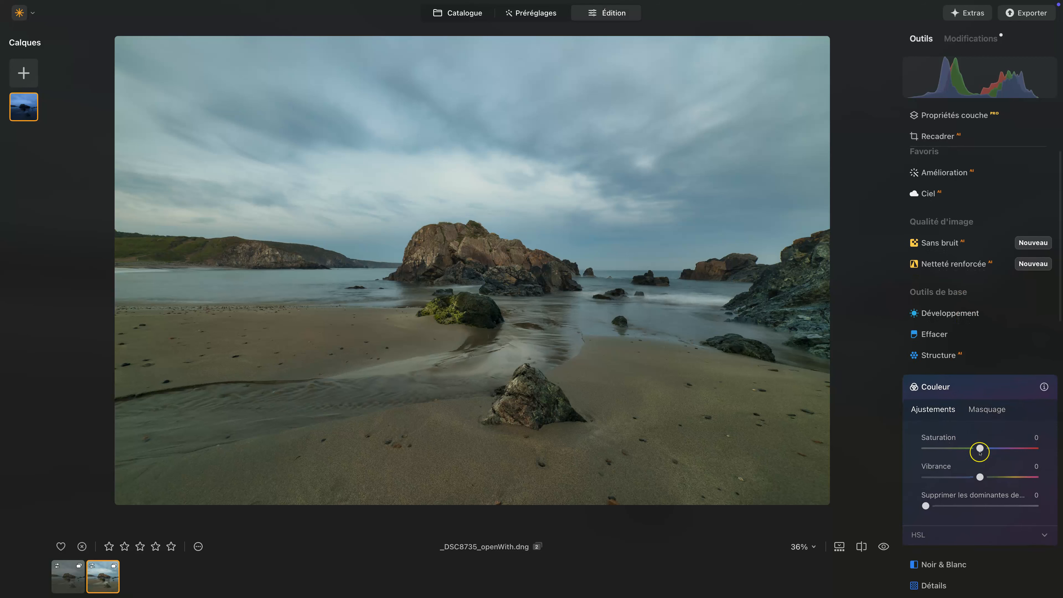
drag(979, 448, 974, 449)
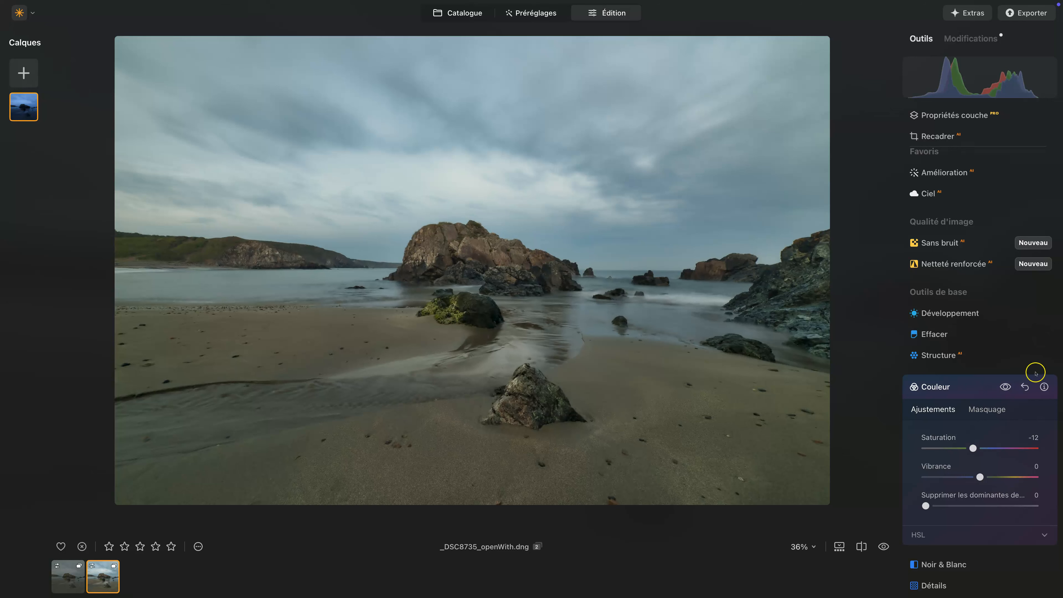
click(1005, 387)
click(933, 388)
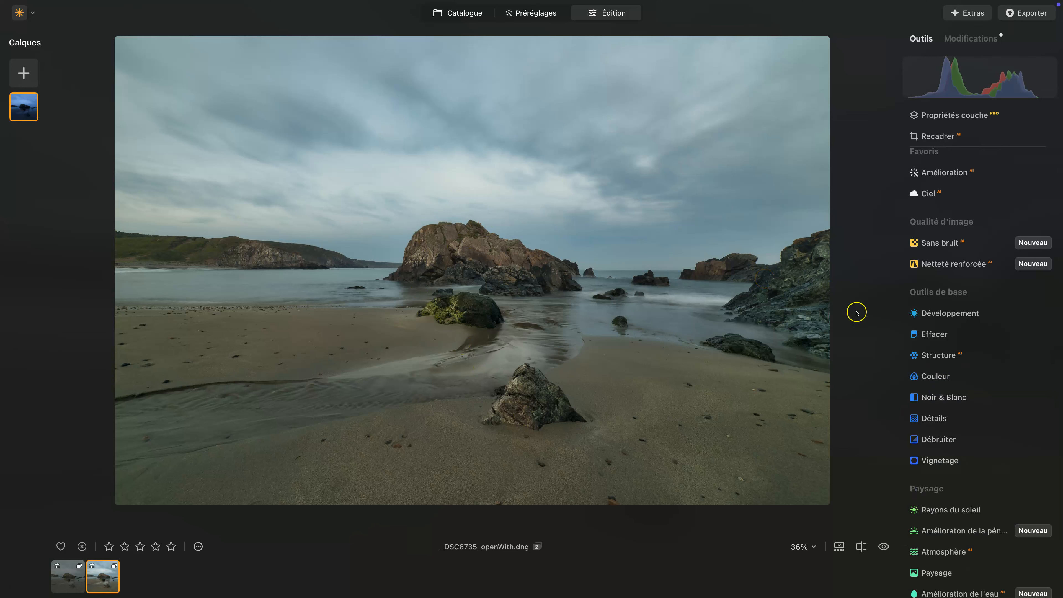
Centre a Vignetage on the large central rock and set its Quantité to -61 and Taille to 0
click(933, 461)
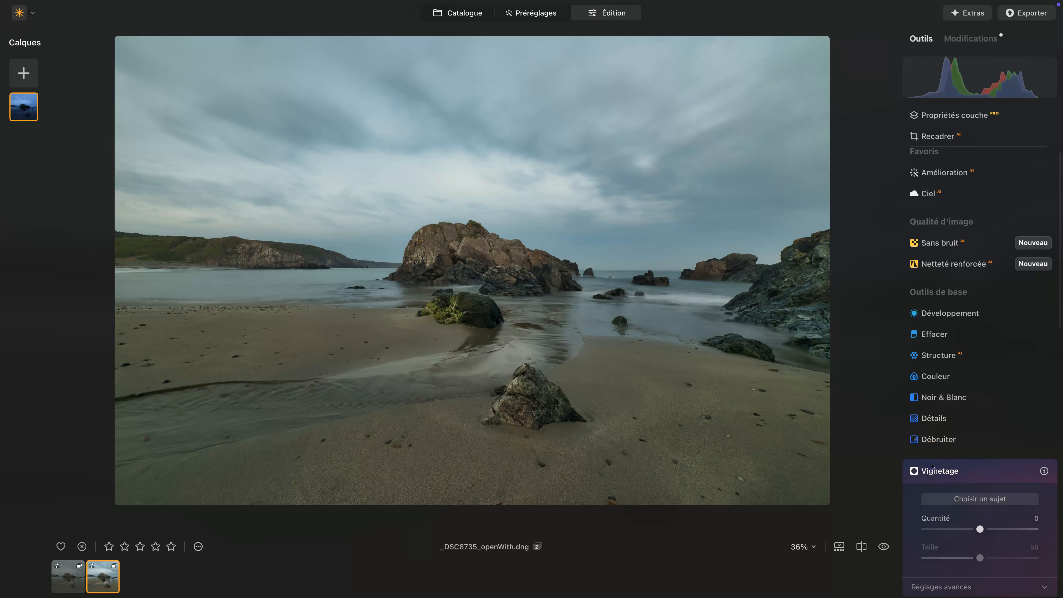
click(972, 498)
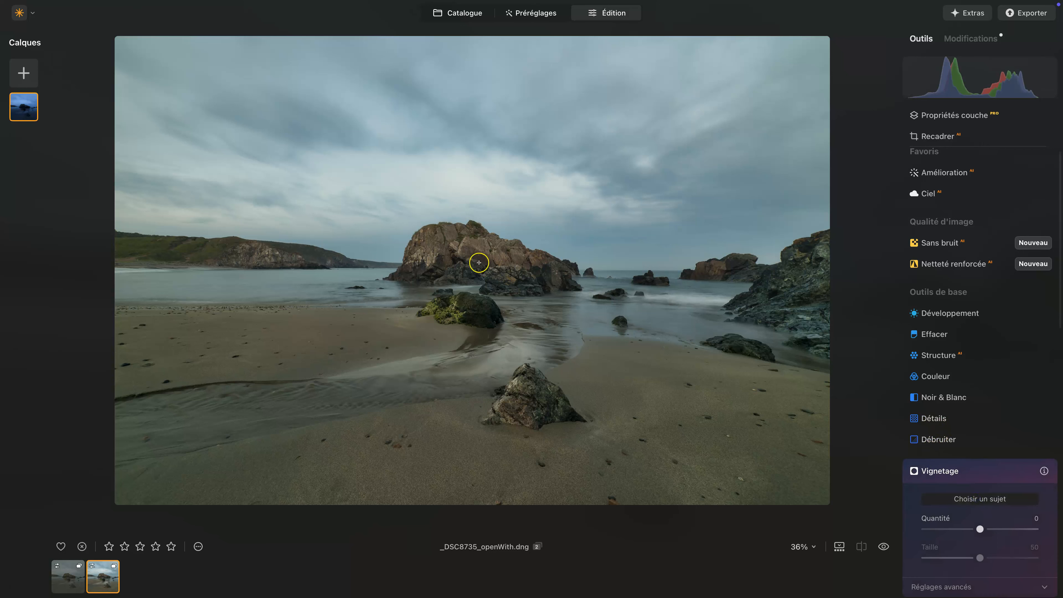
drag(980, 529, 894, 560)
Refine the vignette with Contour progressif 100, Lumière interne 24 and Quantité -46
click(975, 586)
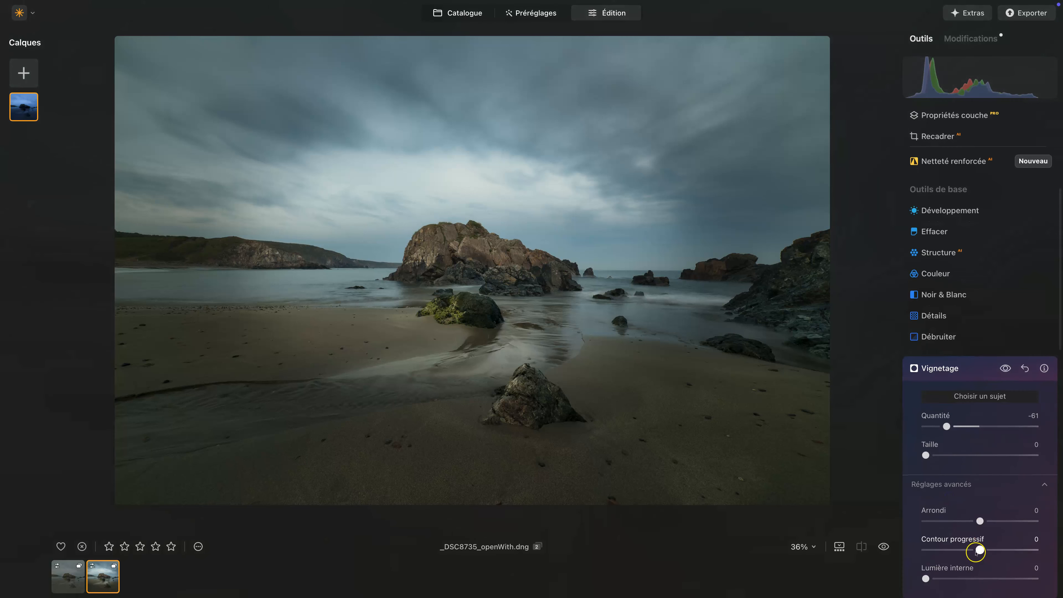
drag(980, 550, 1061, 546)
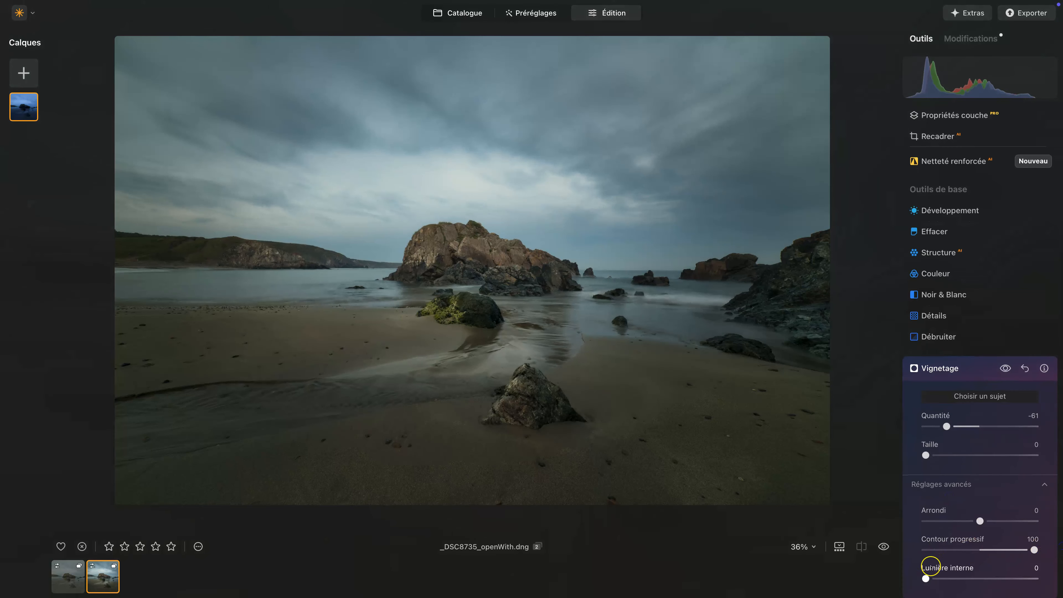
drag(926, 579, 956, 578)
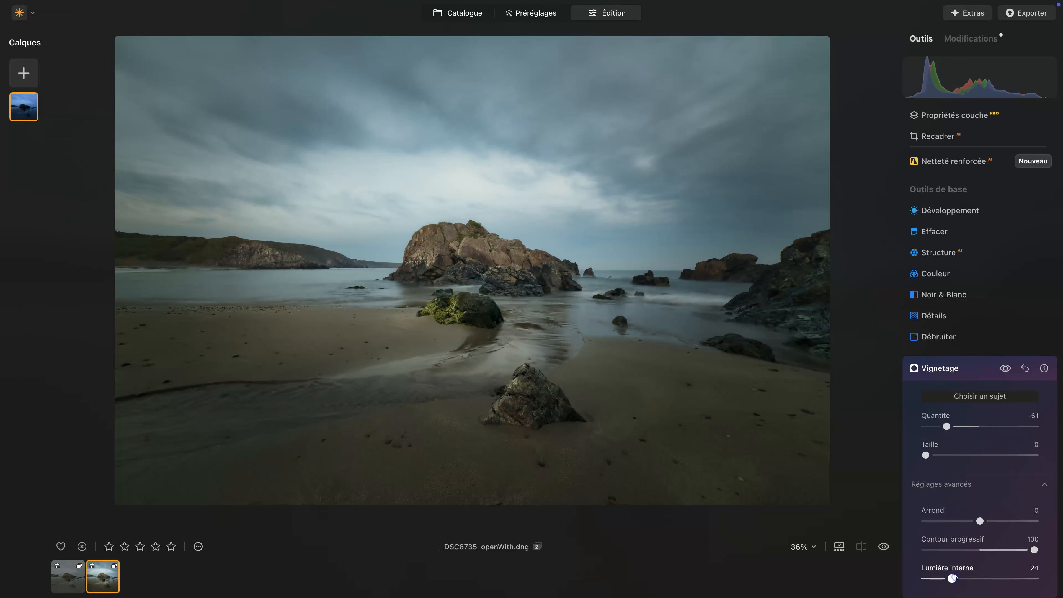
drag(946, 427, 954, 427)
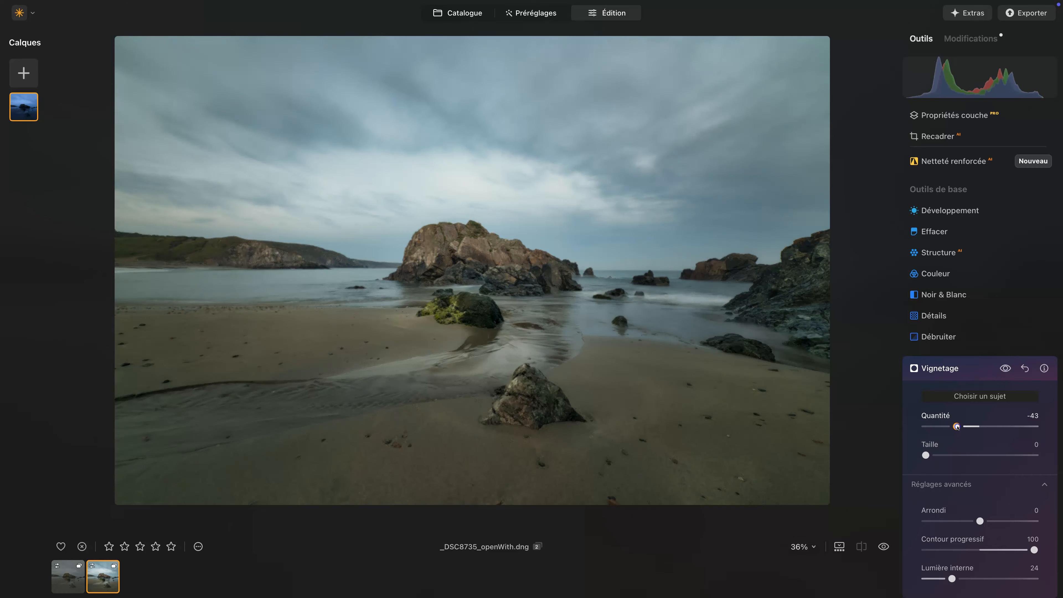
drag(954, 427, 955, 426)
Compare the photo with and without the vignette and close the tool
click(1005, 368)
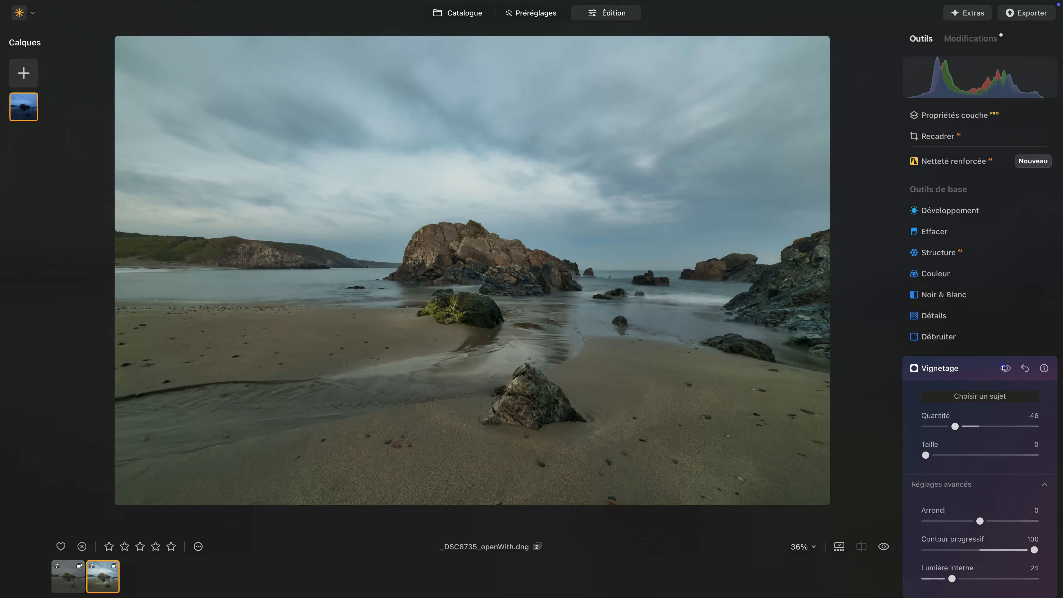
click(1005, 368)
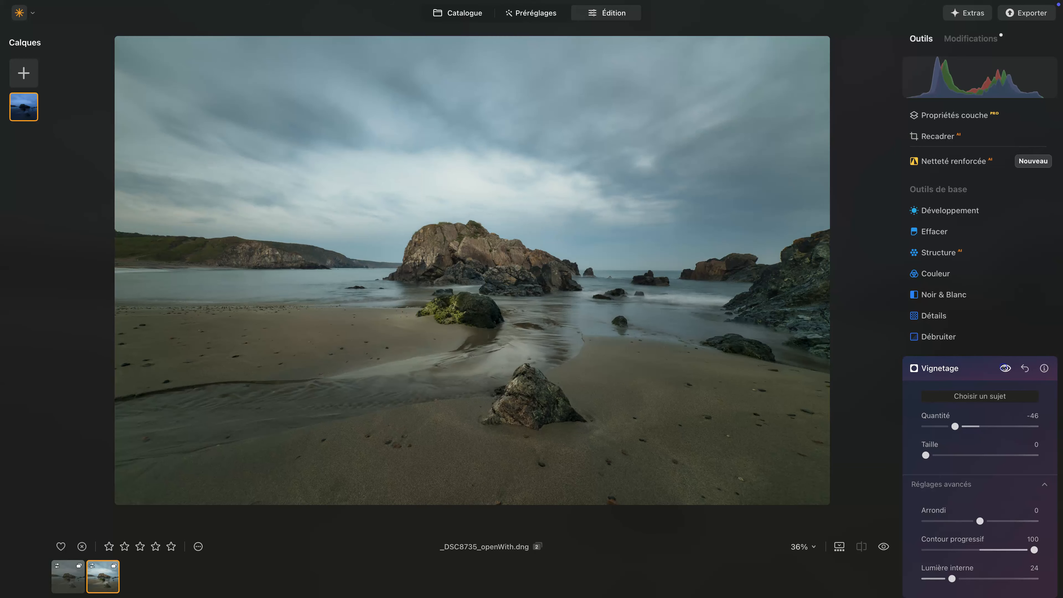
click(969, 367)
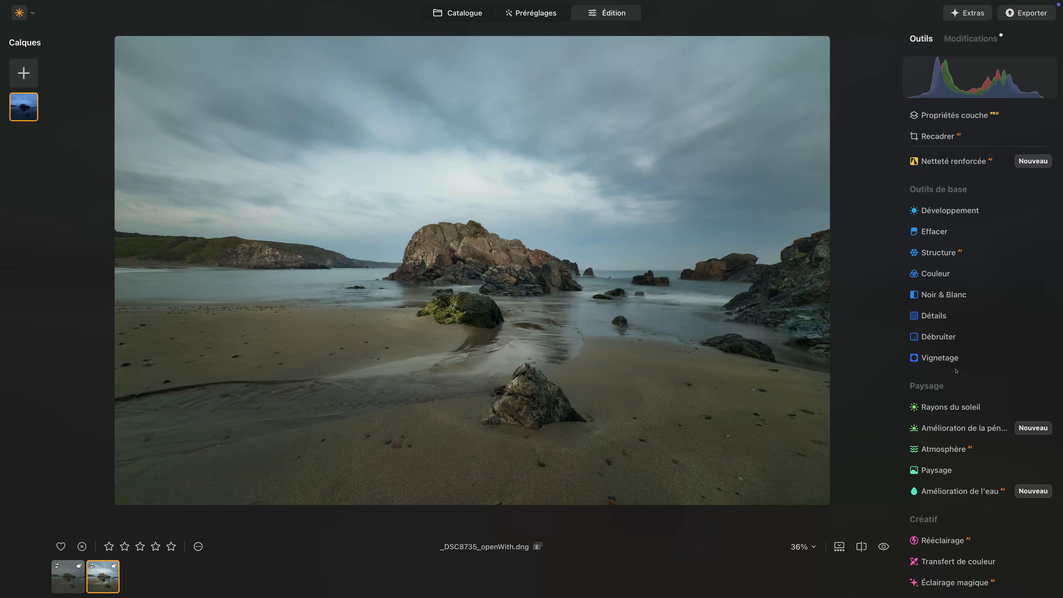
Inspect the details of the rocks and water at 100% and return to the full photo view
click(476, 261)
drag(671, 326, 456, 252)
drag(418, 391, 498, 280)
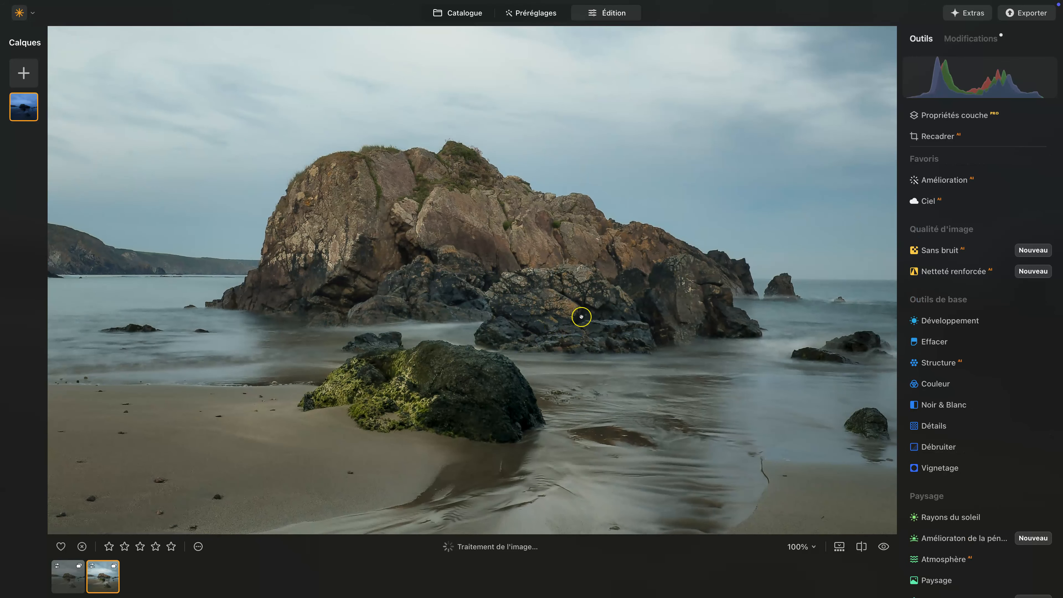
click(582, 310)
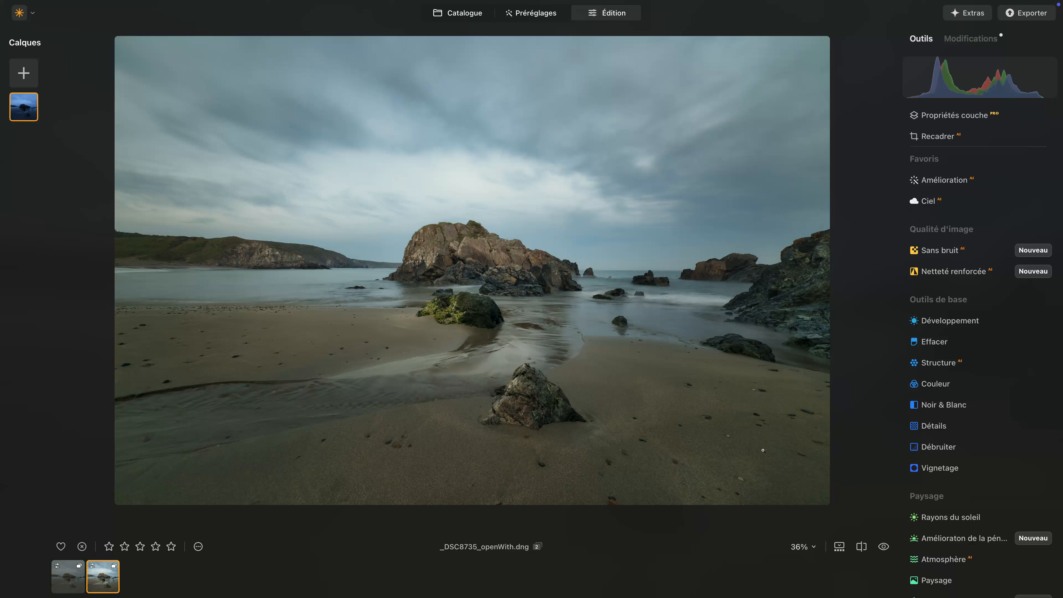
Compare the original and the finished edit with the Avant/Après split view, sweeping the divider across the photo
click(861, 547)
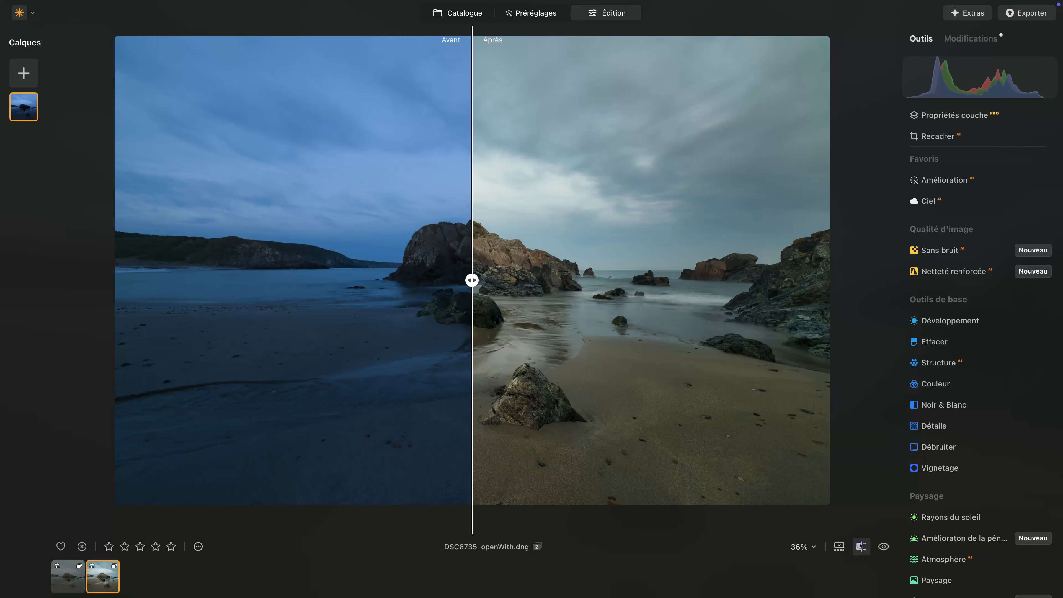
drag(472, 280, 502, 279)
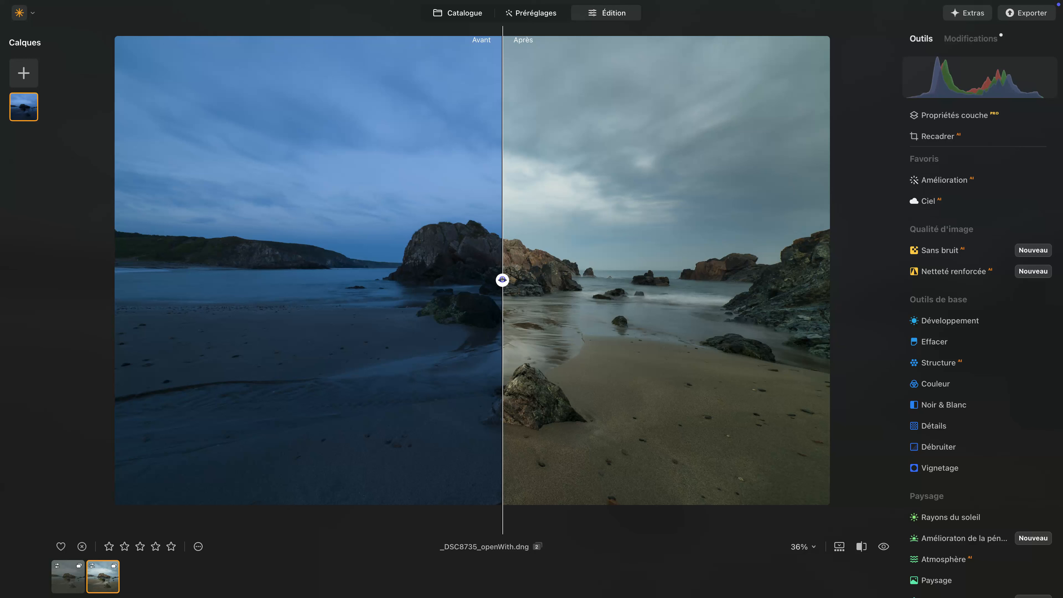
drag(502, 280, 122, 264)
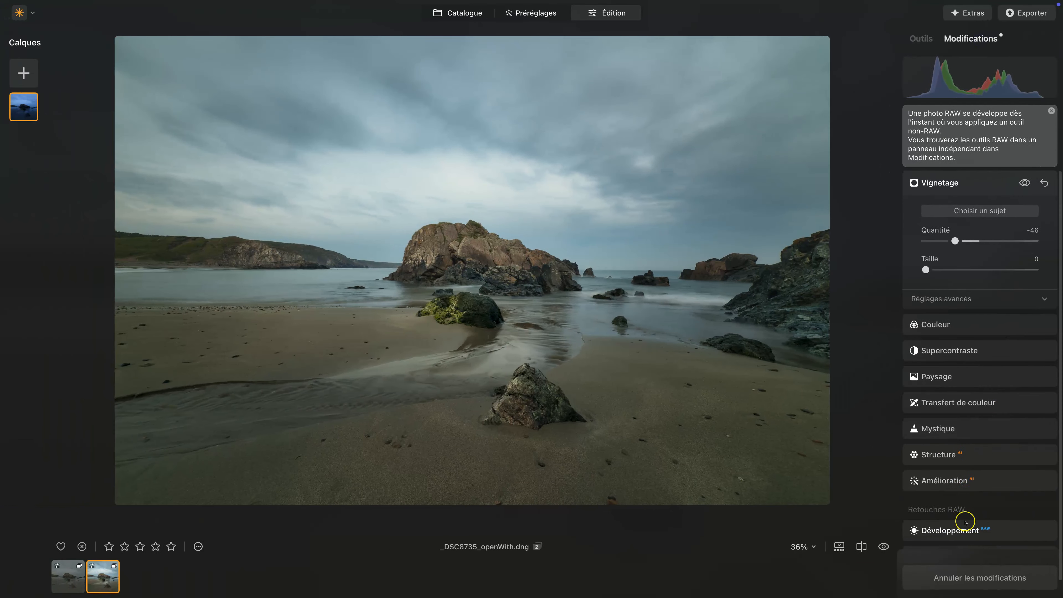
Review the applied modifications in order, from the RAW Développement with and without its effect through to Couleur and Vignetage
click(965, 530)
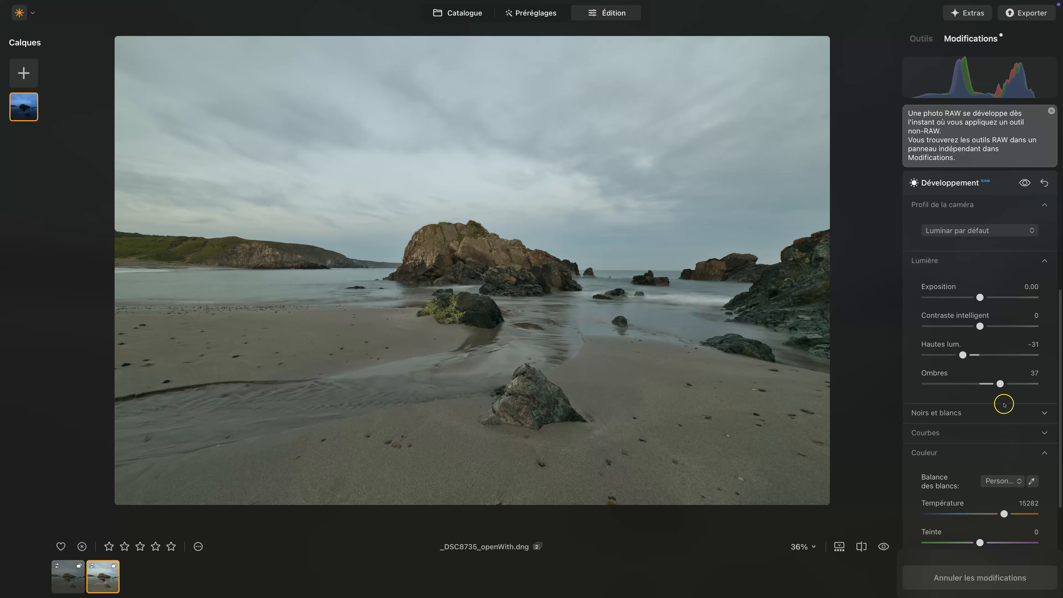
click(1025, 183)
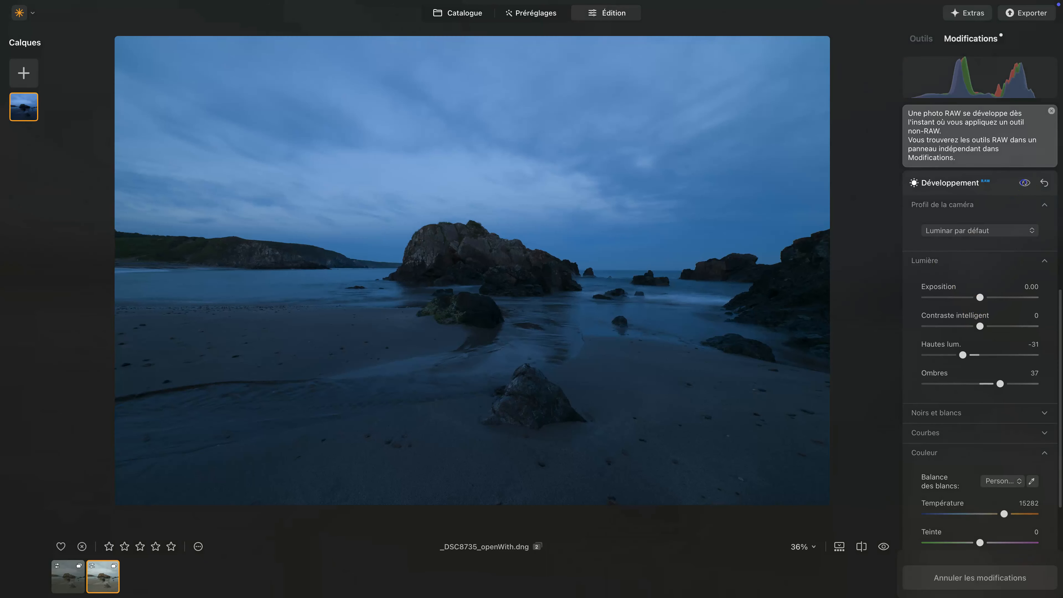
click(1024, 182)
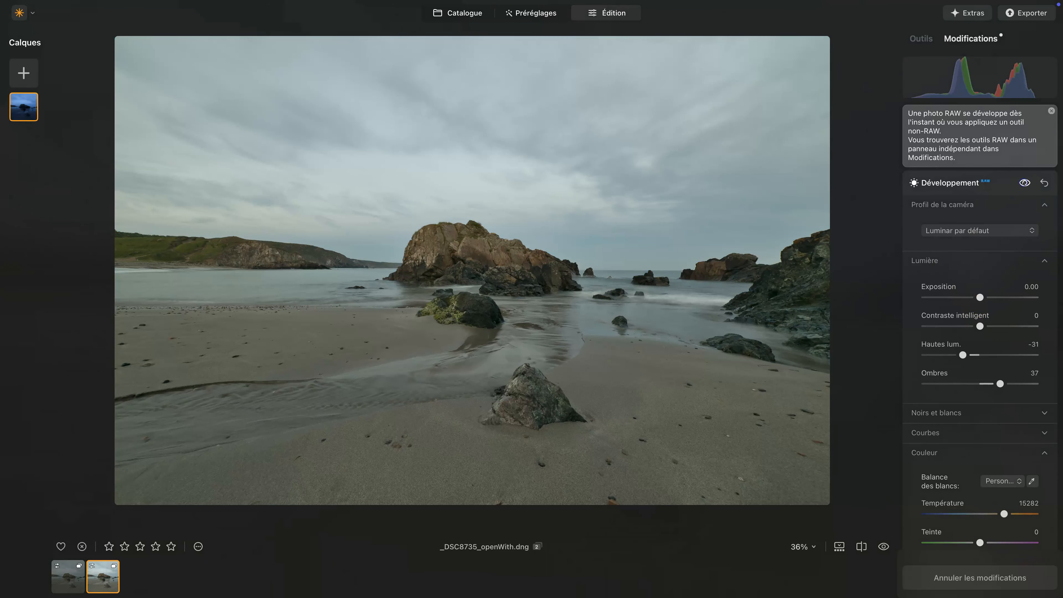
scroll(965, 229, up, 5)
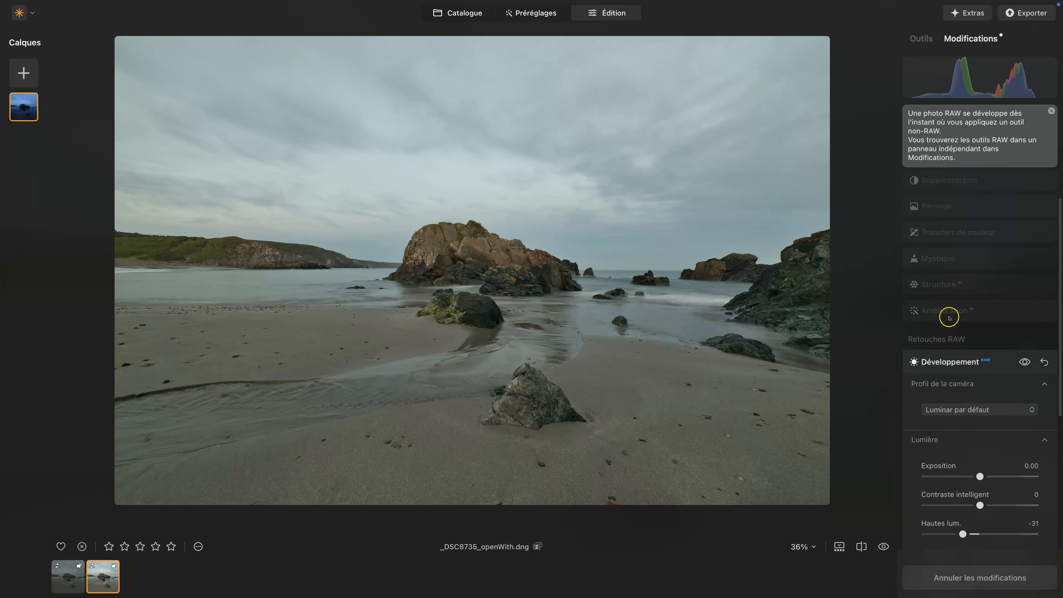
click(949, 316)
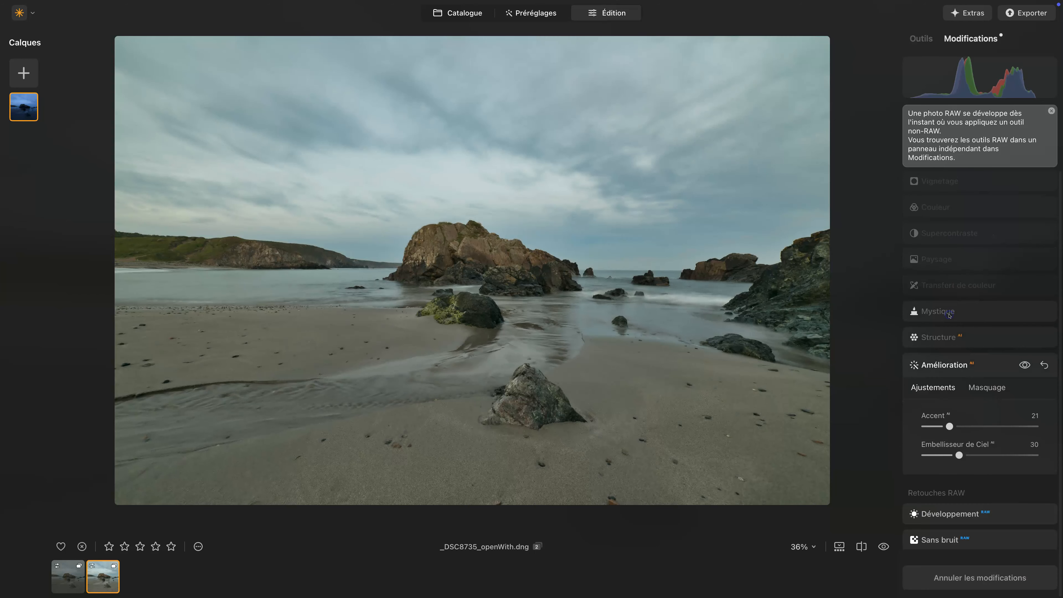
click(946, 336)
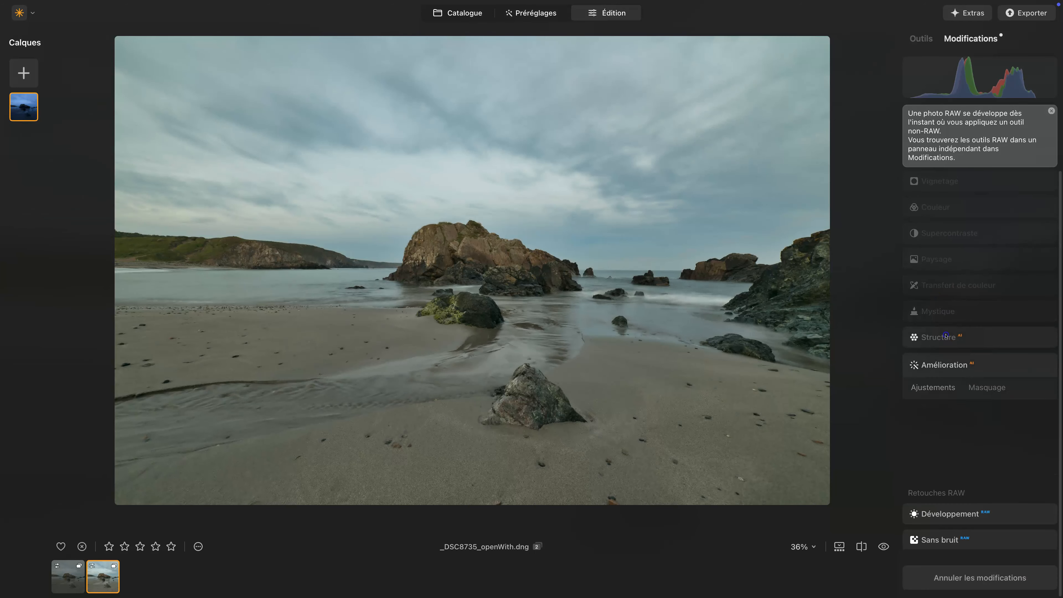
click(944, 314)
click(942, 289)
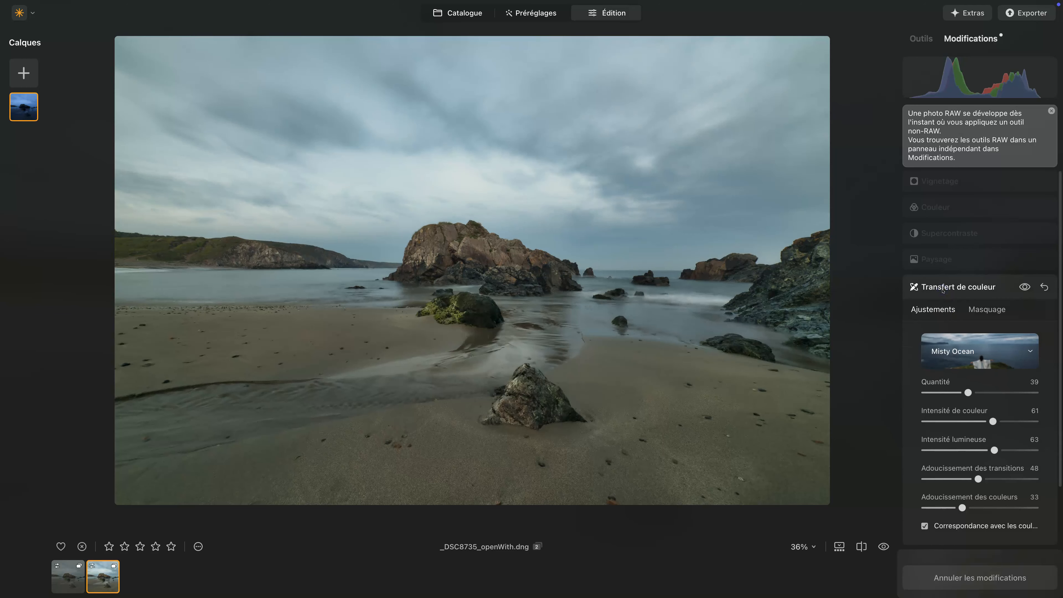
click(941, 260)
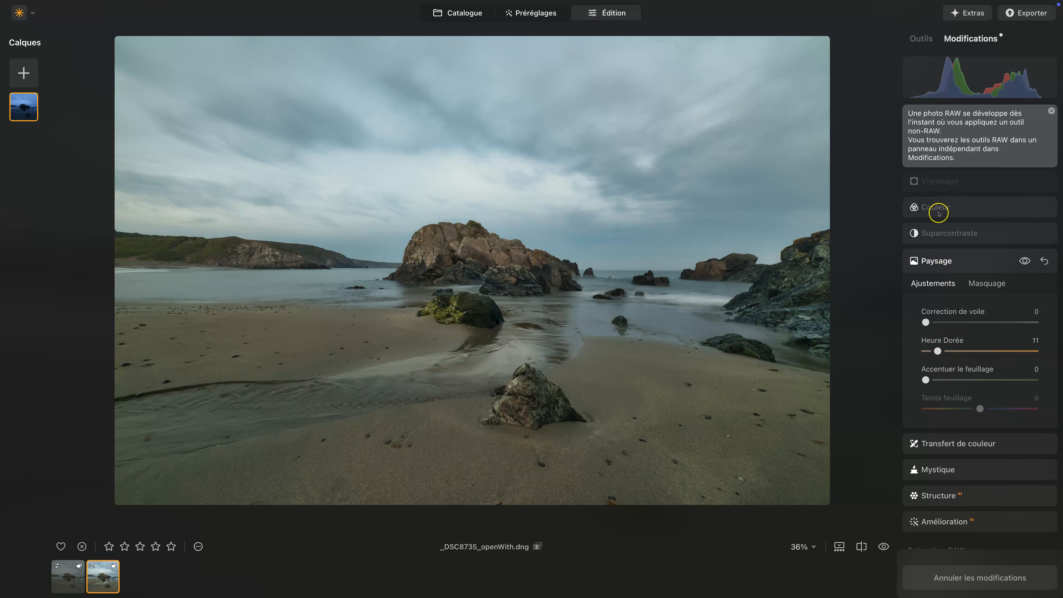
click(945, 230)
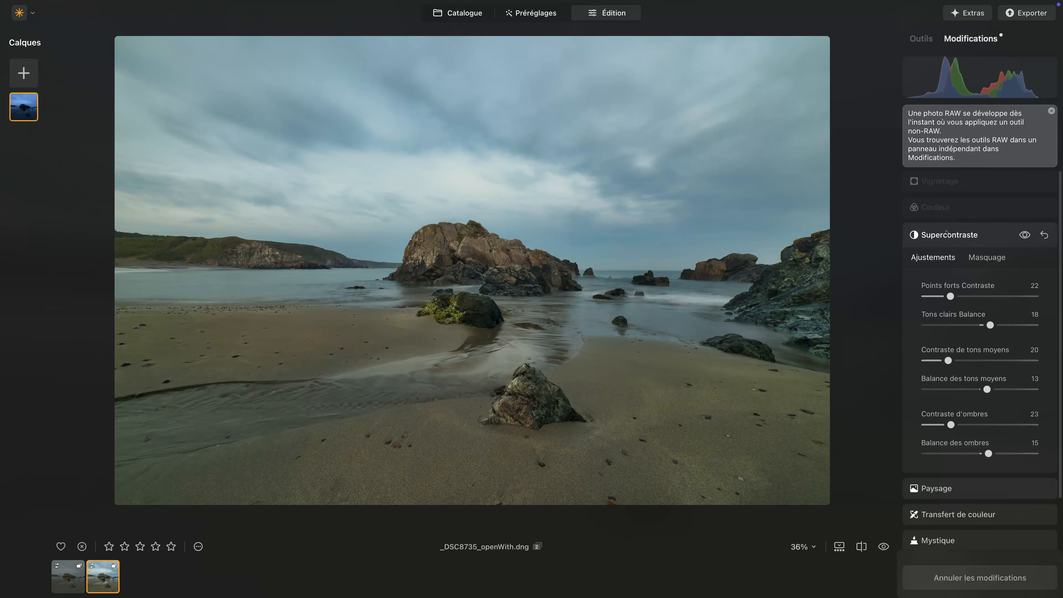
click(946, 207)
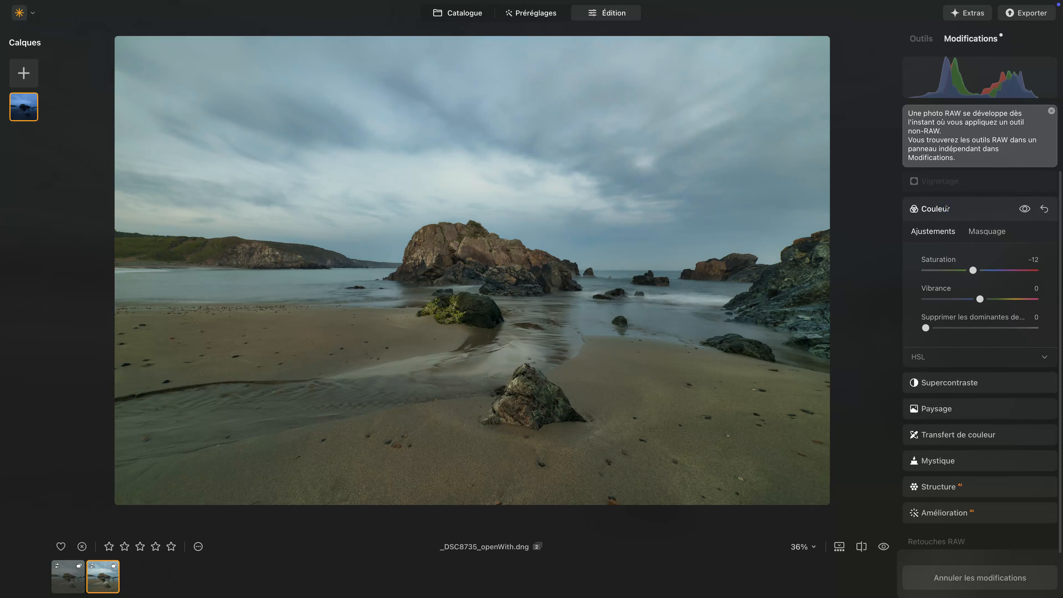
click(923, 186)
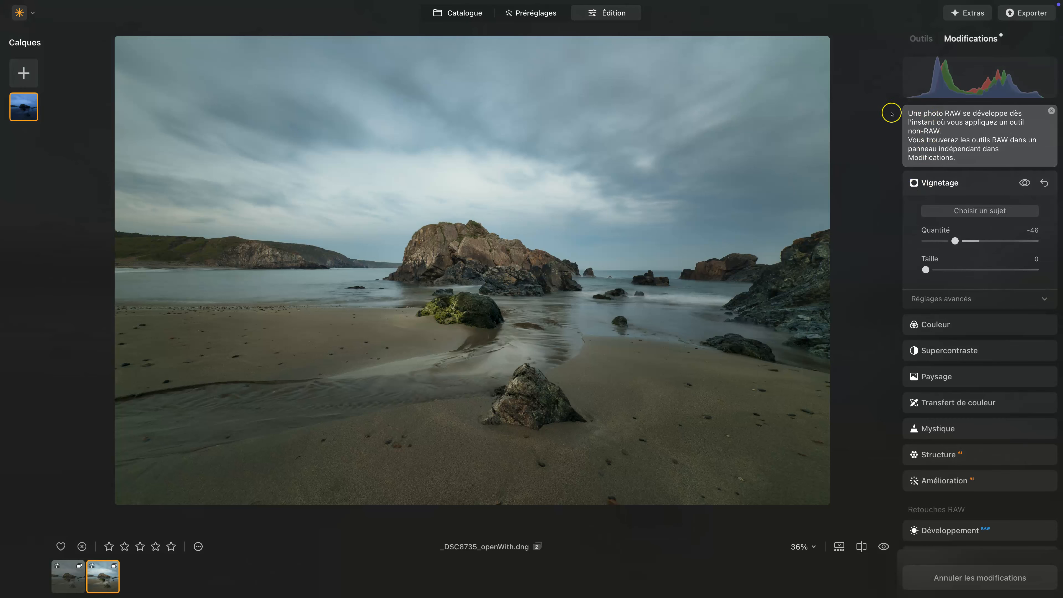
Compare the finished edit with the original, first full frame and again in the Avant/Après split view
click(883, 547)
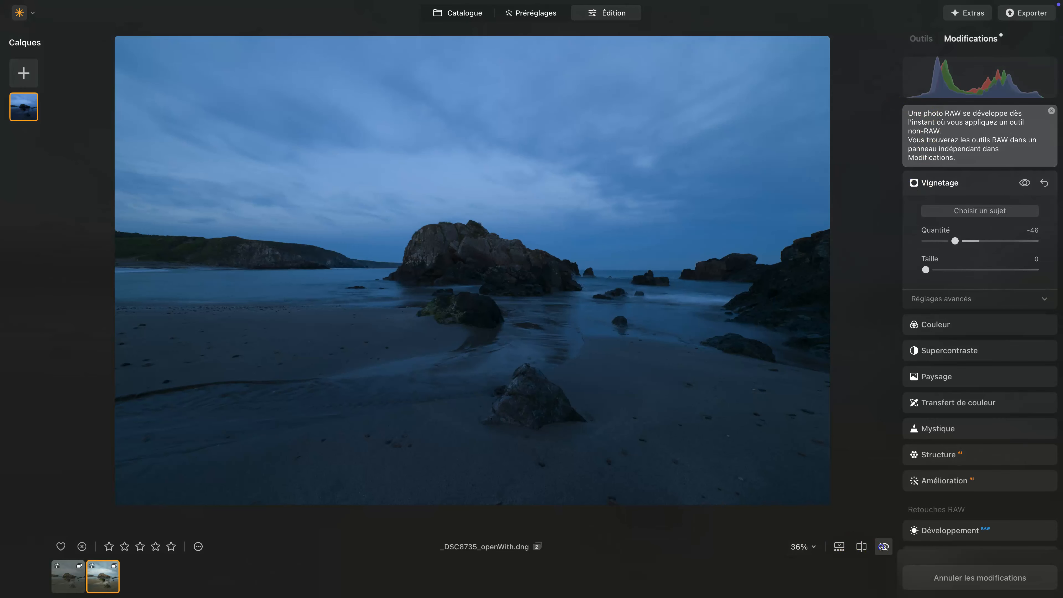
click(883, 547)
click(861, 546)
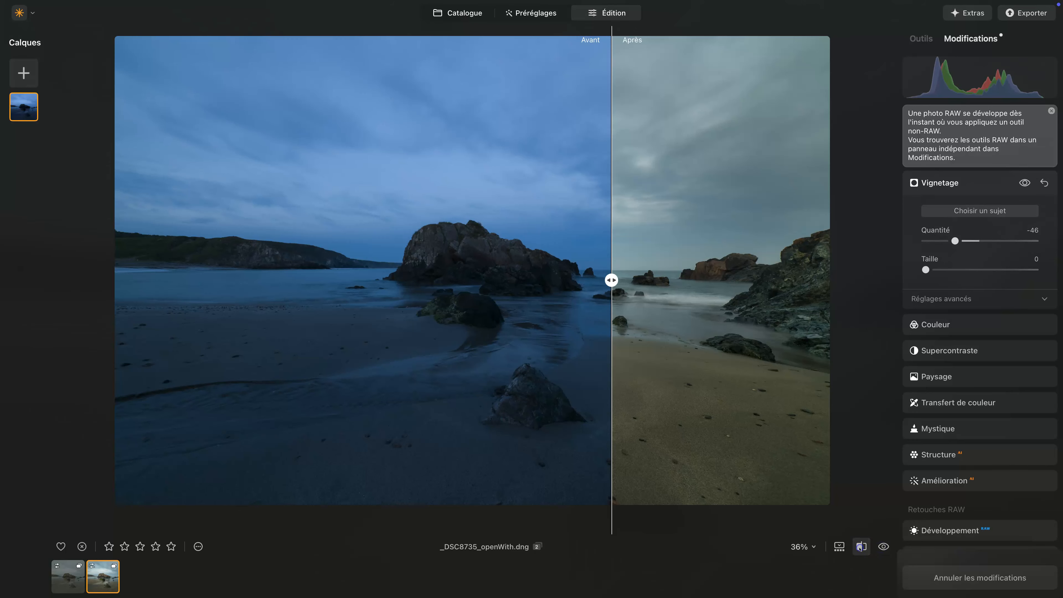
drag(611, 280, 97, 289)
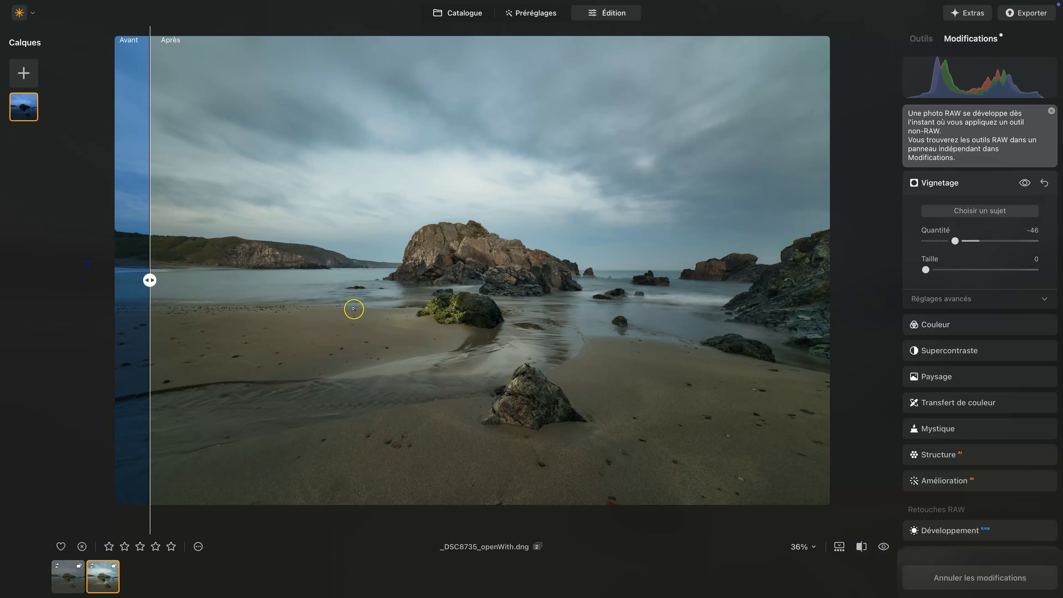
click(861, 546)
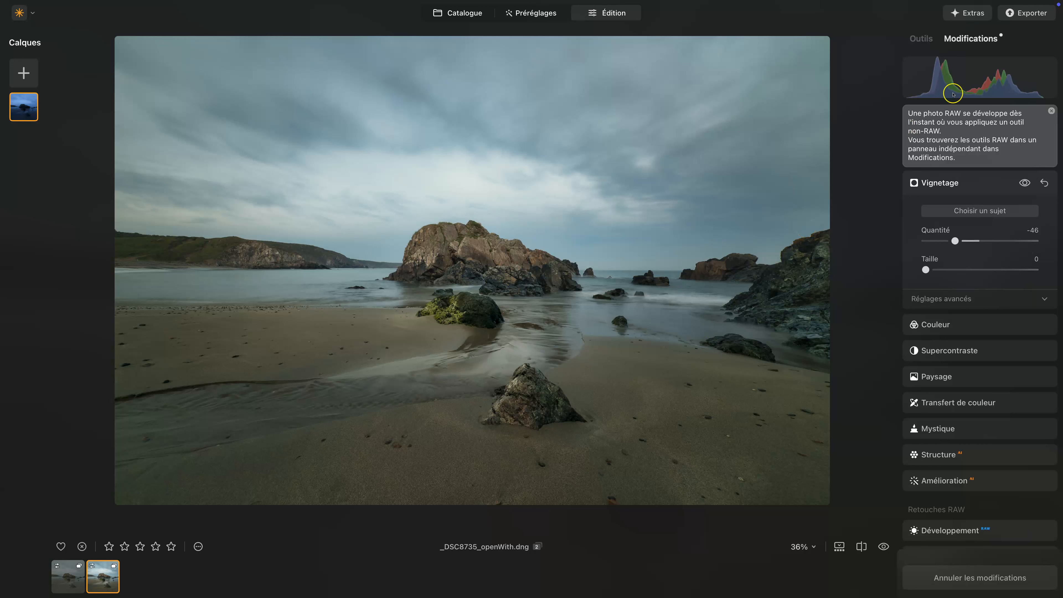
Start exporting the photo to disk and name the file "Photo" followed by the person's first name
click(1041, 14)
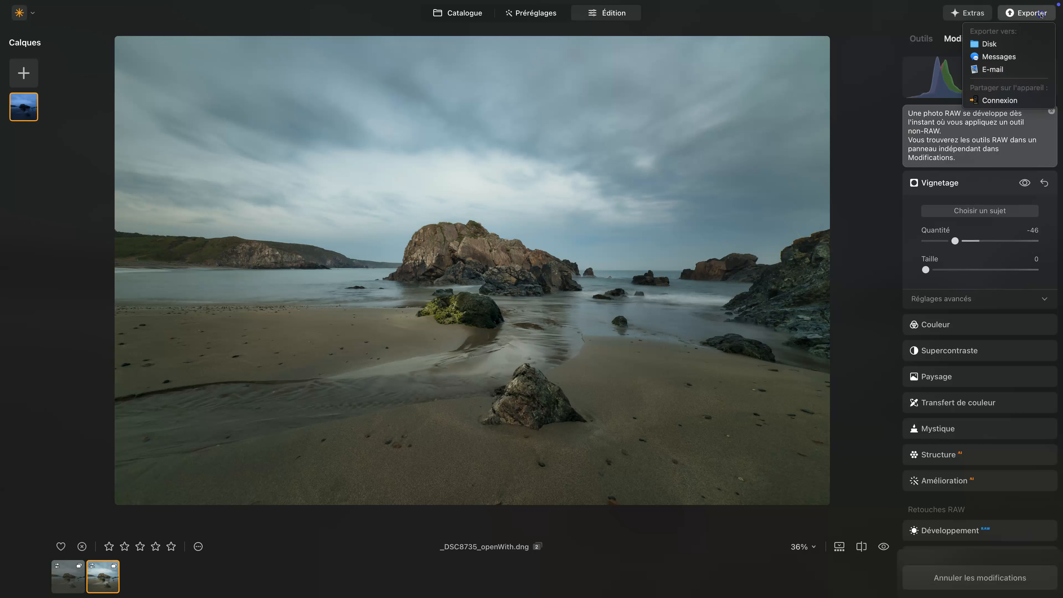
click(1020, 45)
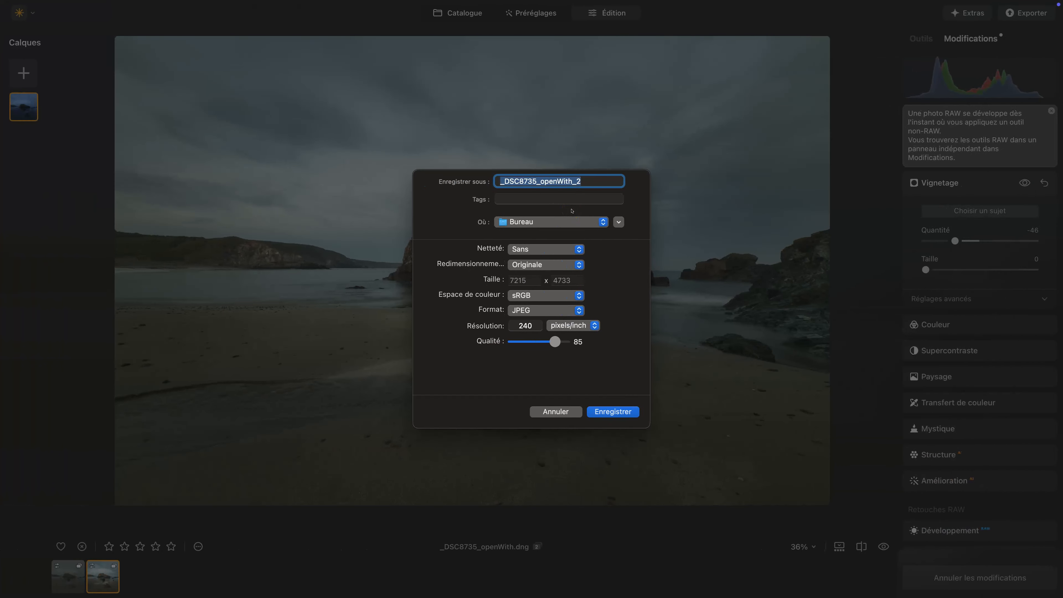
key(BackSpace)
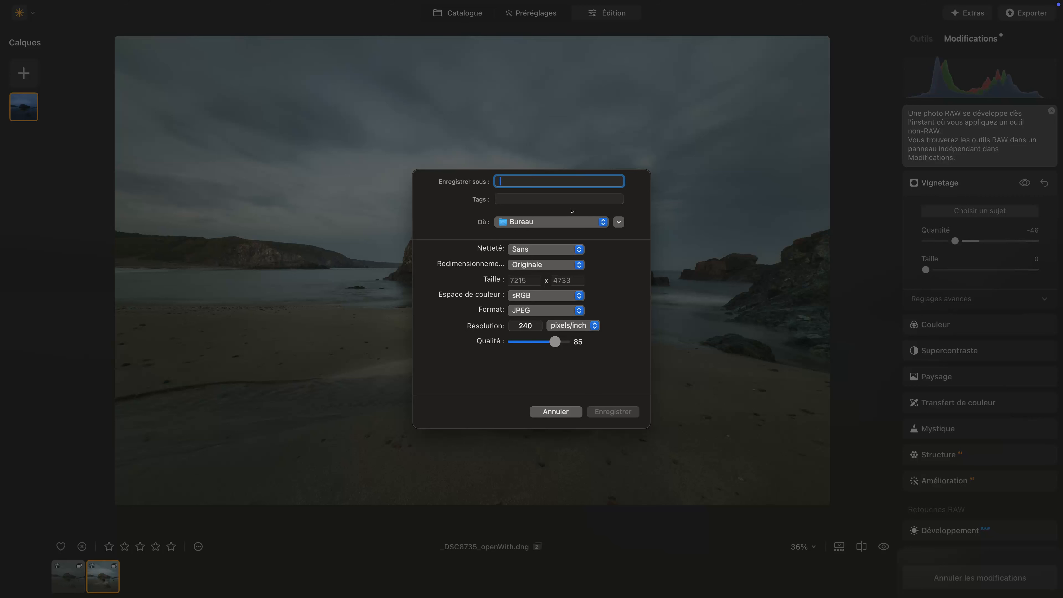
text(Photo Eddy)
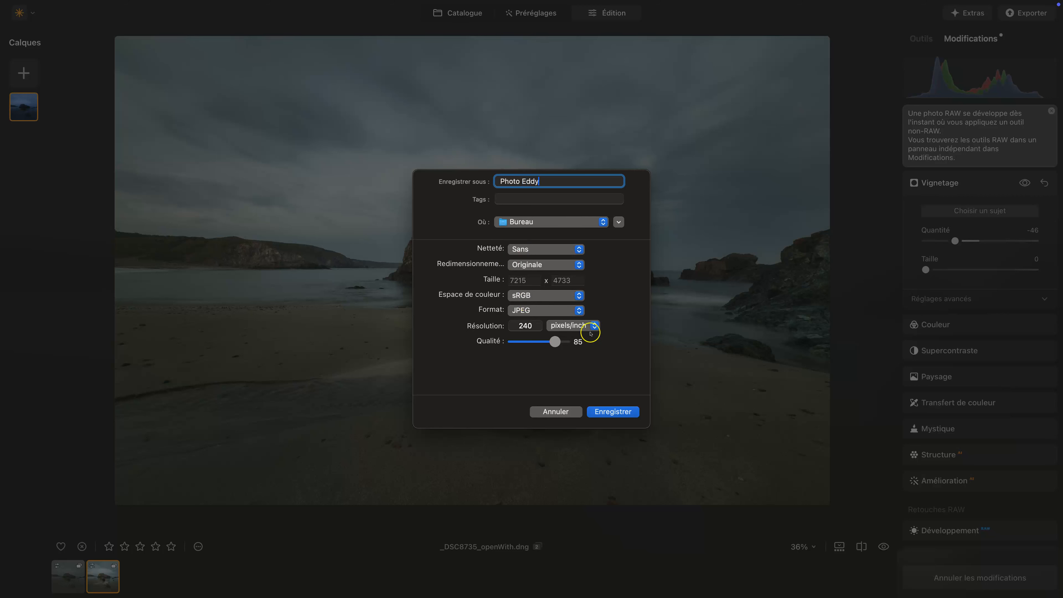
Set the JPEG export quality to 100 and resolution to 300 pixels/inch, and save the file
drag(554, 341, 653, 352)
double_click(523, 325)
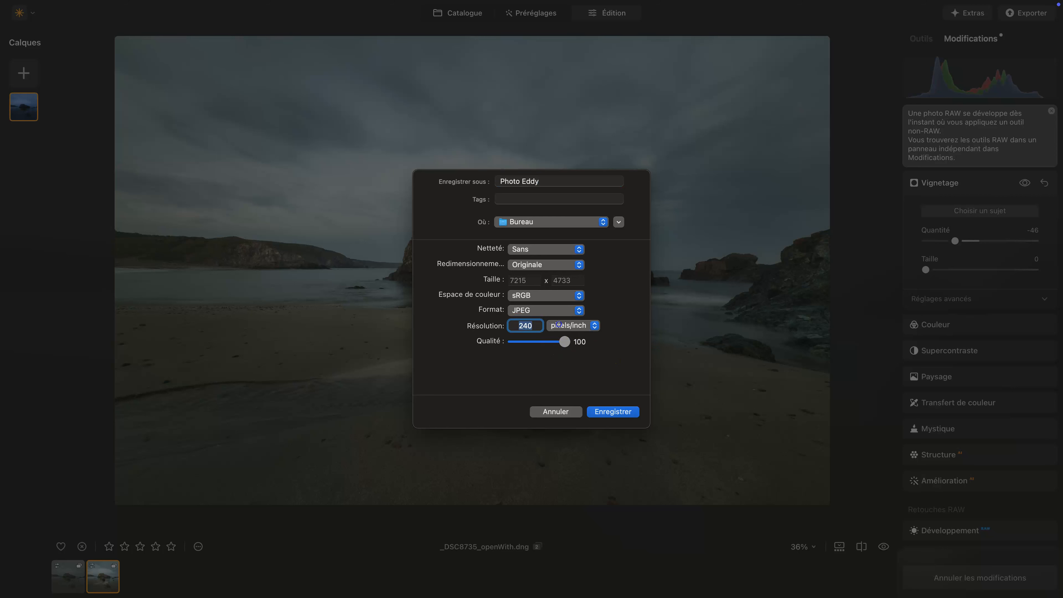
text(300)
click(614, 411)
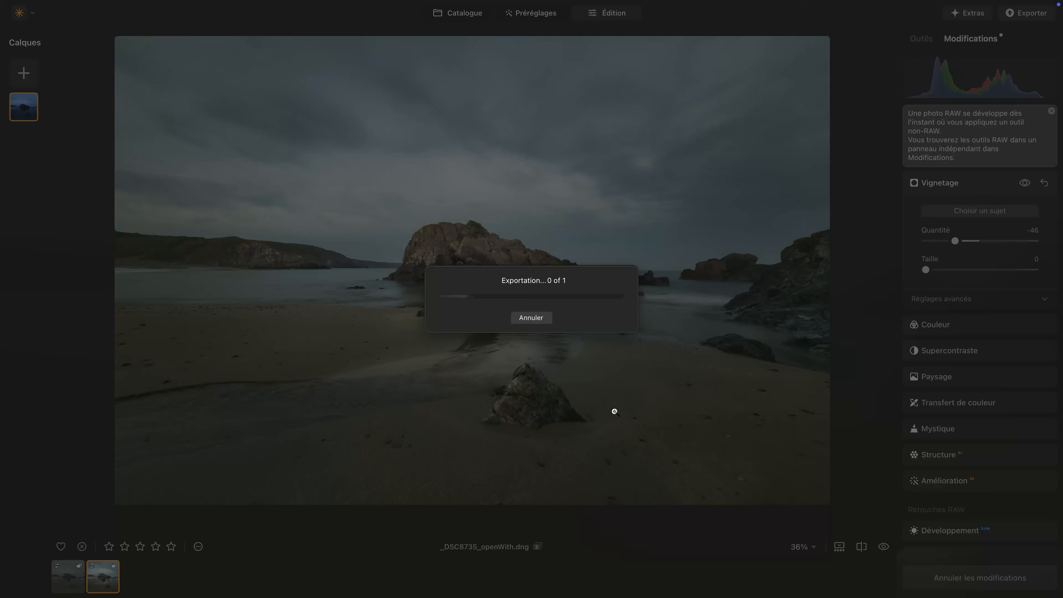